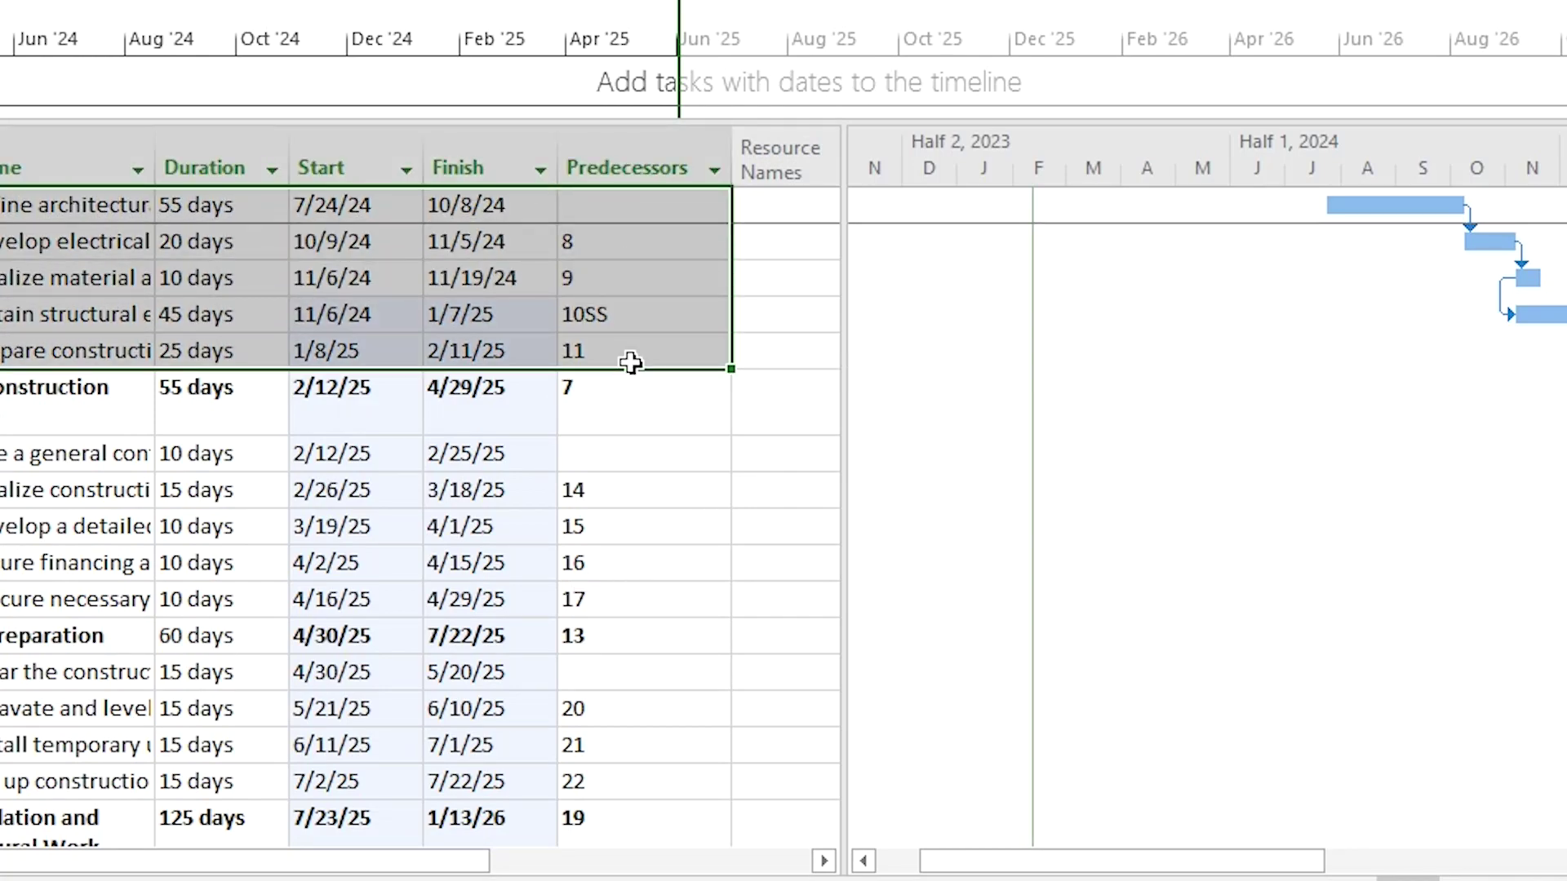
# Give task 15's predecessor link a -8d lag, then bring up task 18's details.
pyautogui.scroll(2, 625, 392)
pyautogui.scroll(-2, 612, 433)
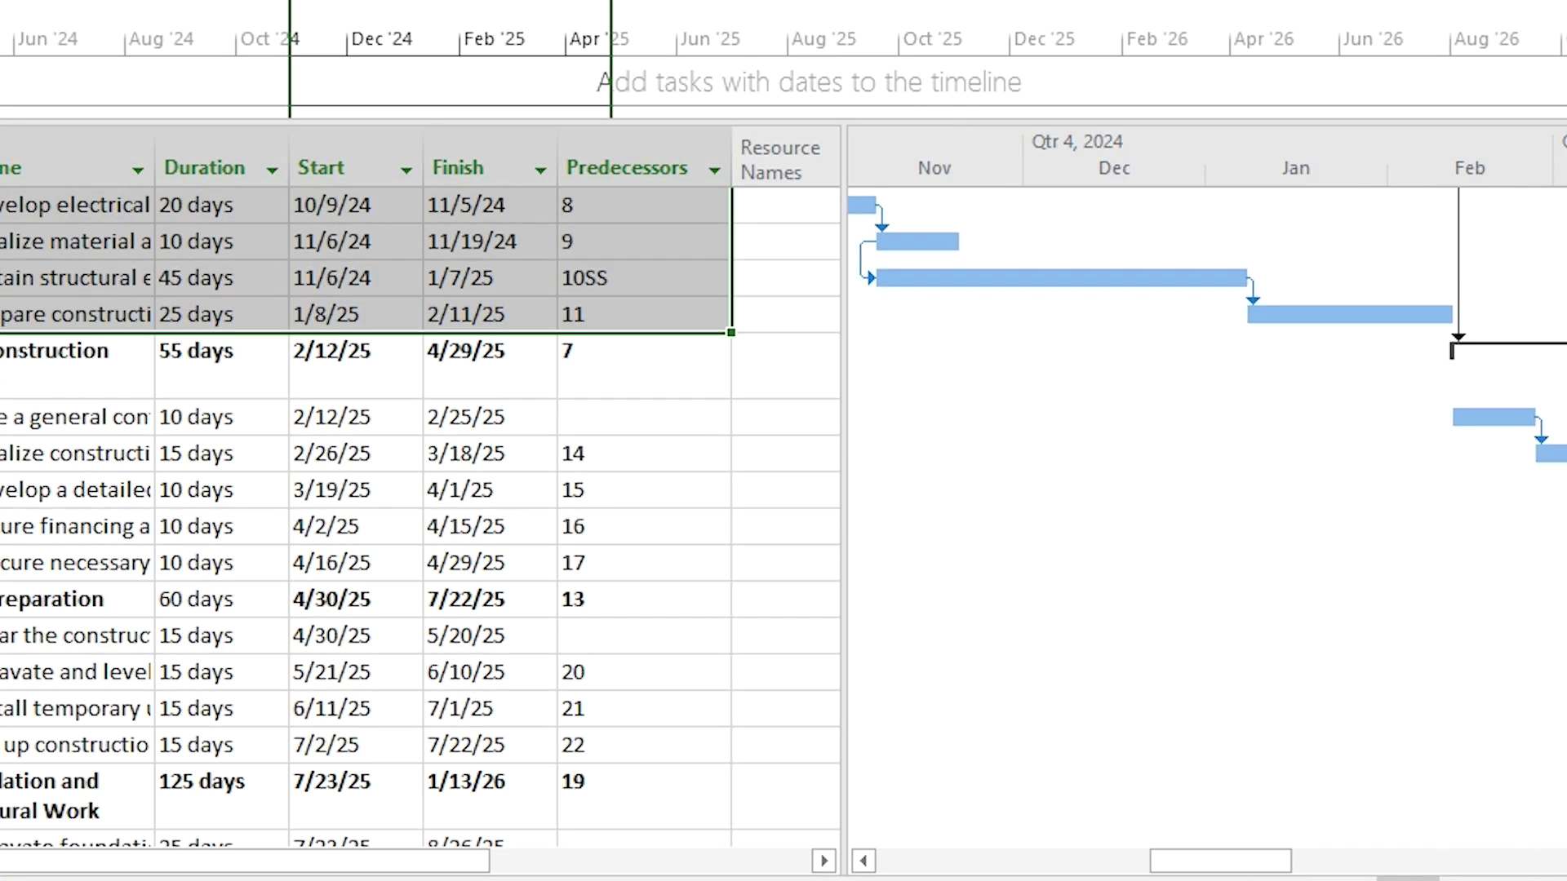
pyautogui.doubleClick(606, 447)
pyautogui.click(1231, 216)
pyautogui.click(1082, 597)
pyautogui.doubleClick(664, 570)
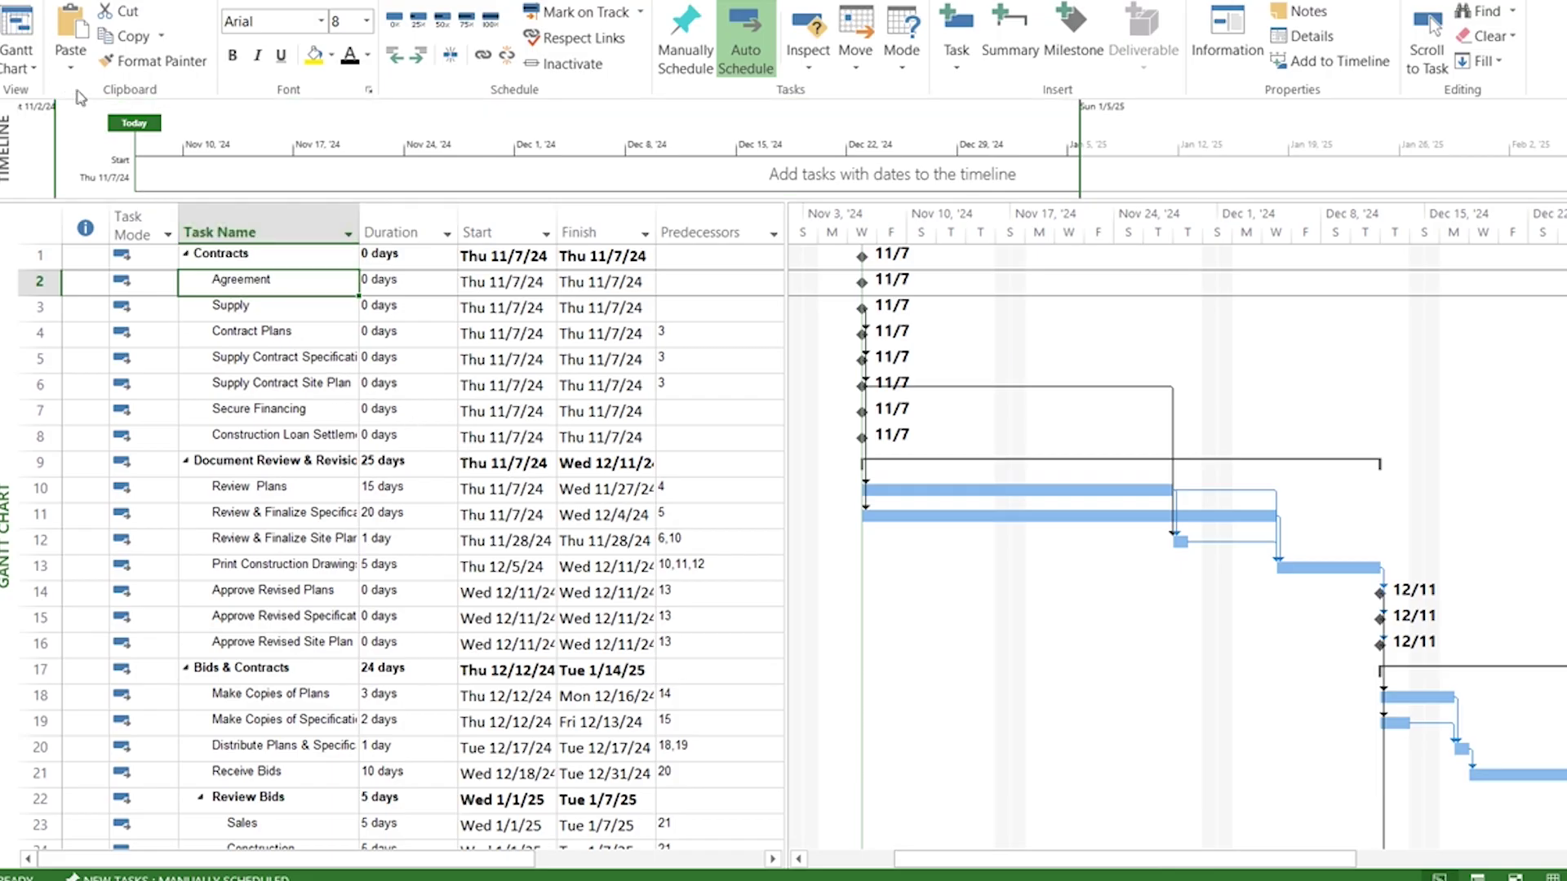
# Switch to the Resource Sheet view and enter Builders as the first resource name.
pyautogui.click(29, 65)
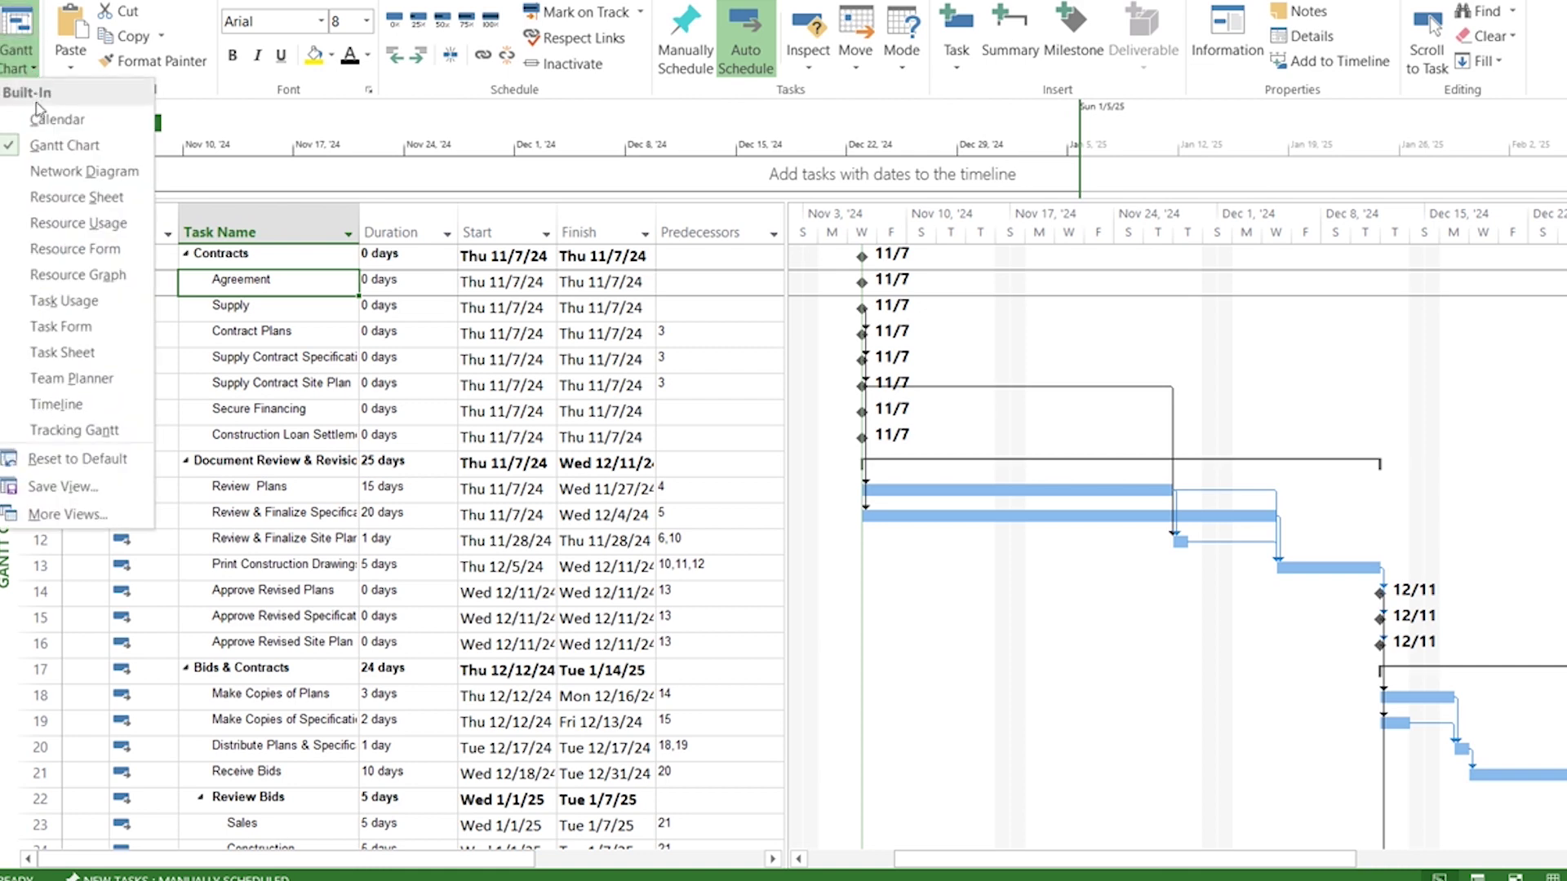
pyautogui.click(65, 190)
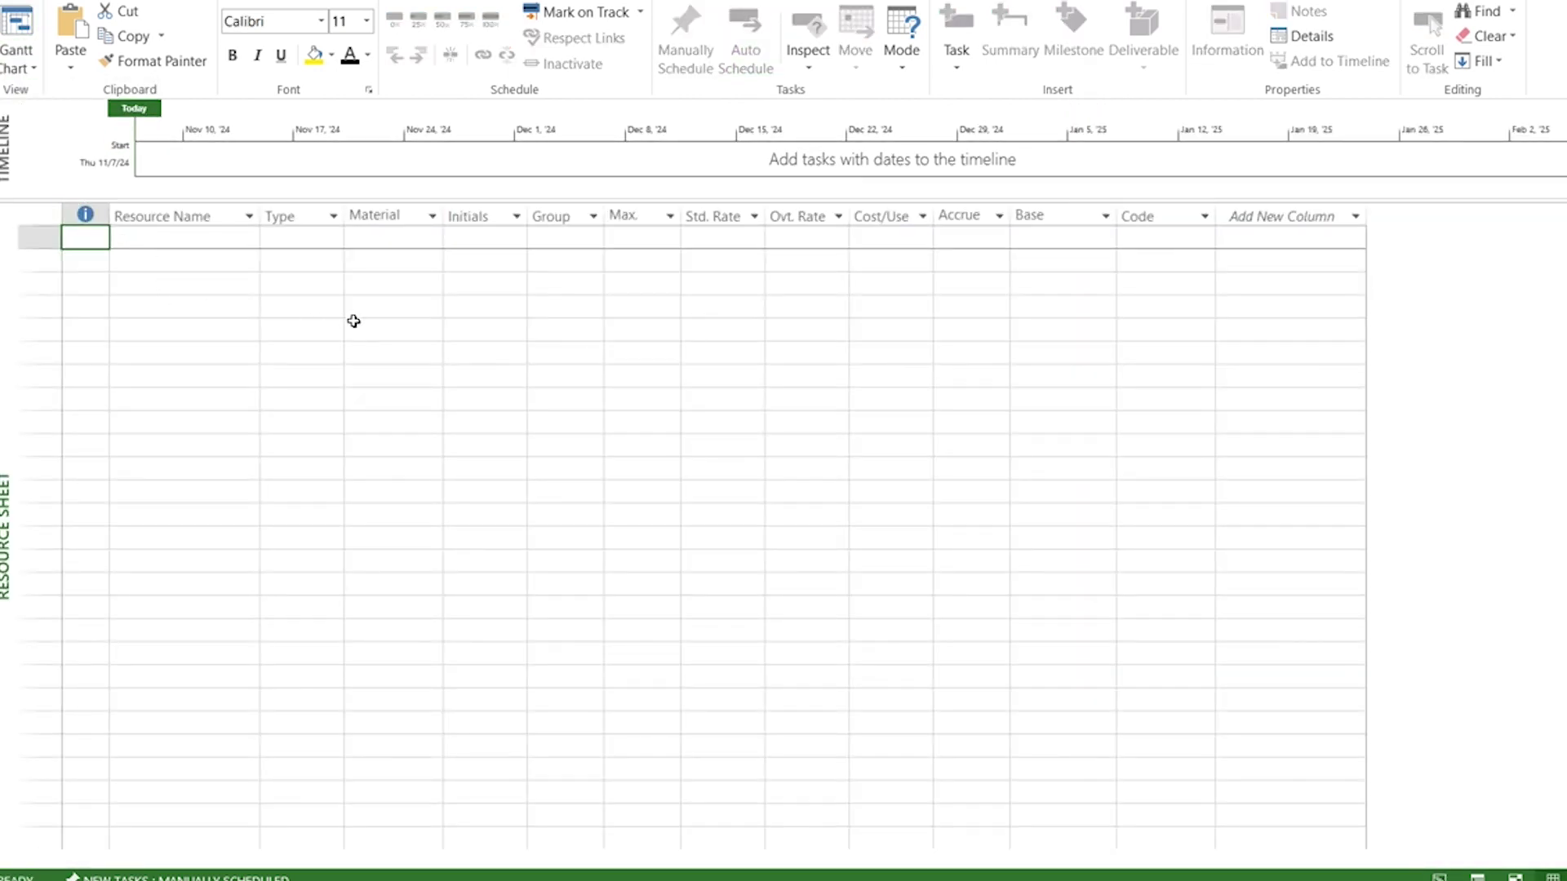
pyautogui.click(354, 324)
pyautogui.click(173, 242)
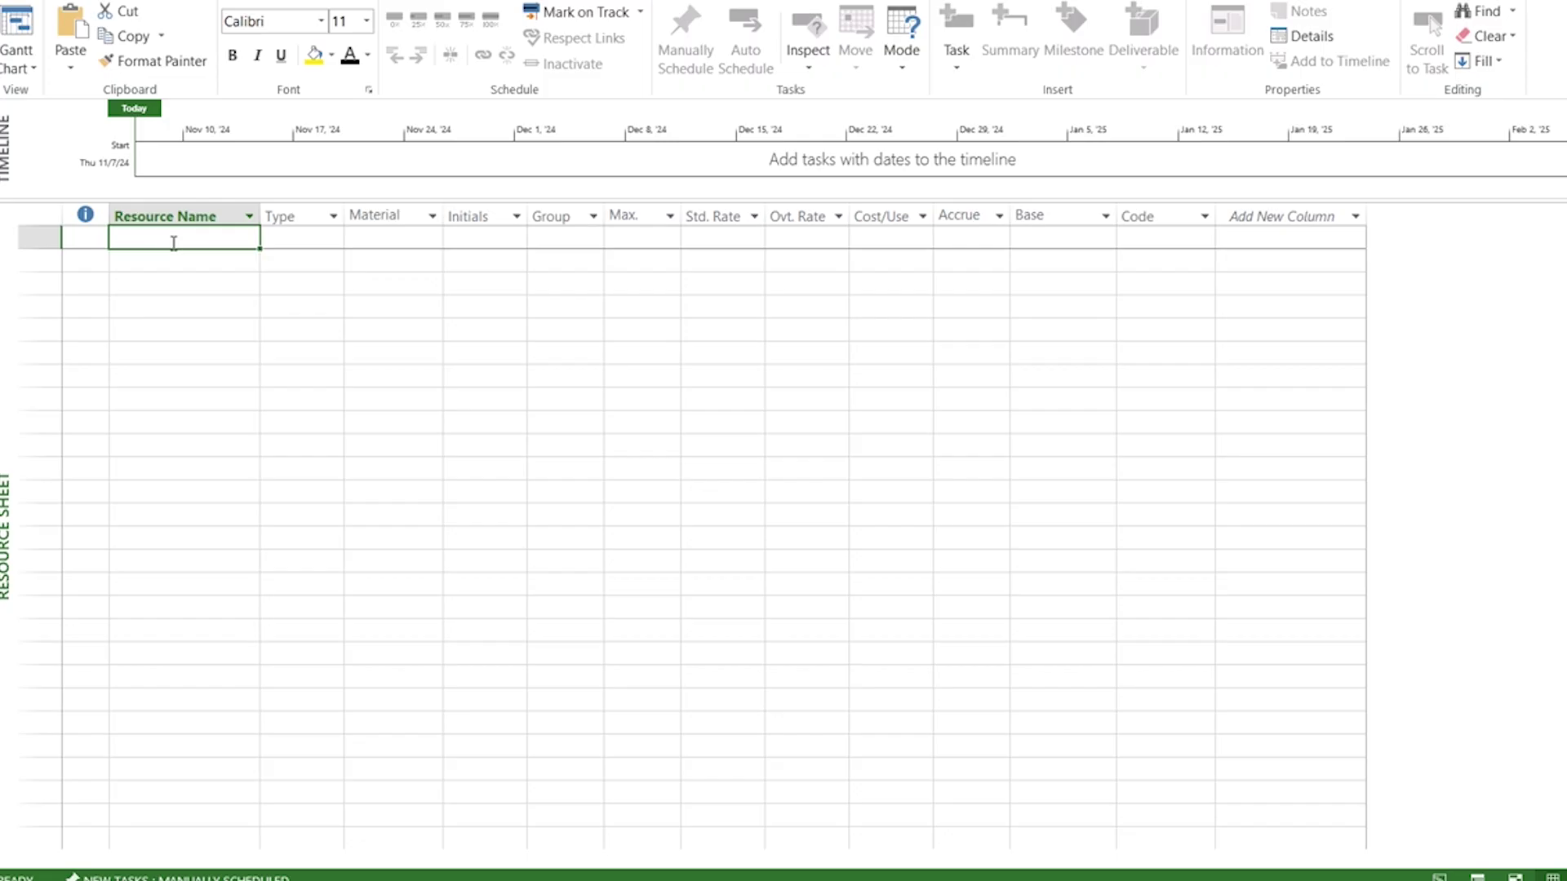
pyautogui.write('Bui')
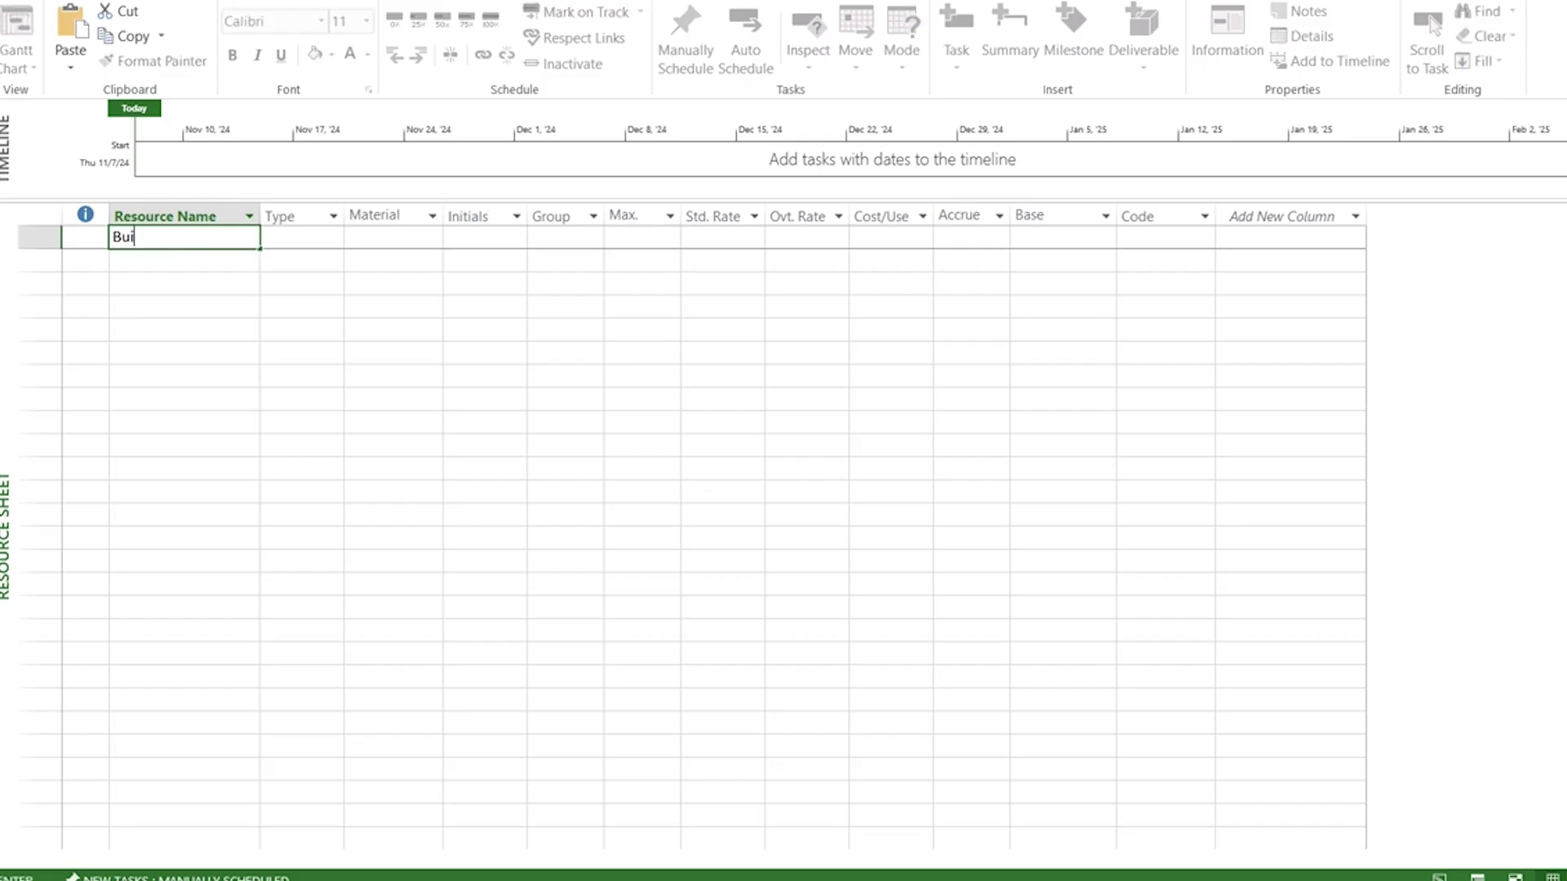
pyautogui.write('lders')
pyautogui.click(222, 289)
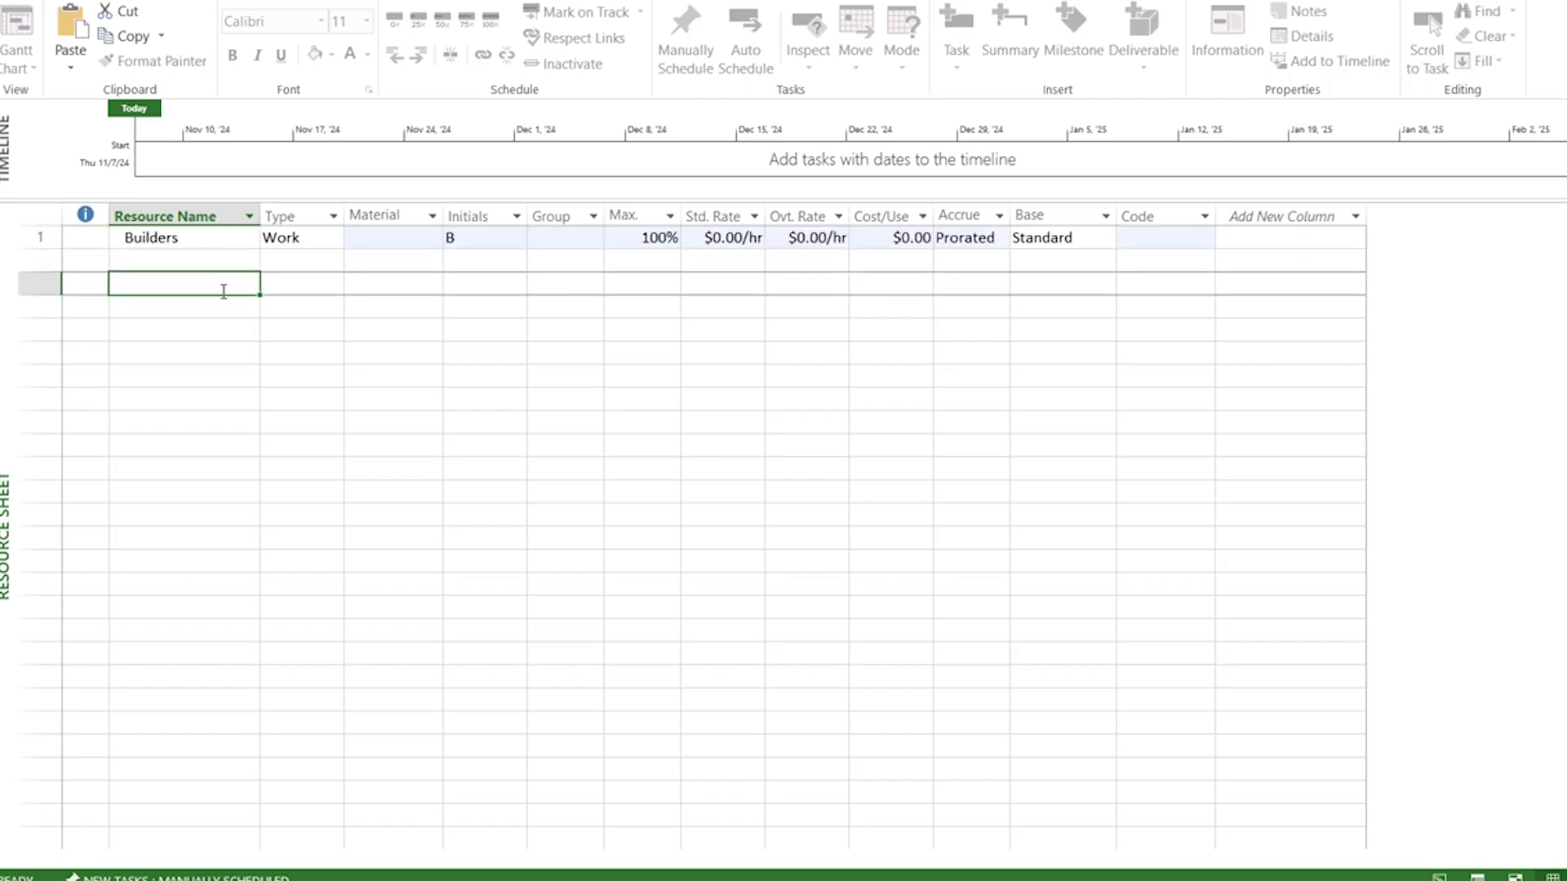
pyautogui.click(189, 241)
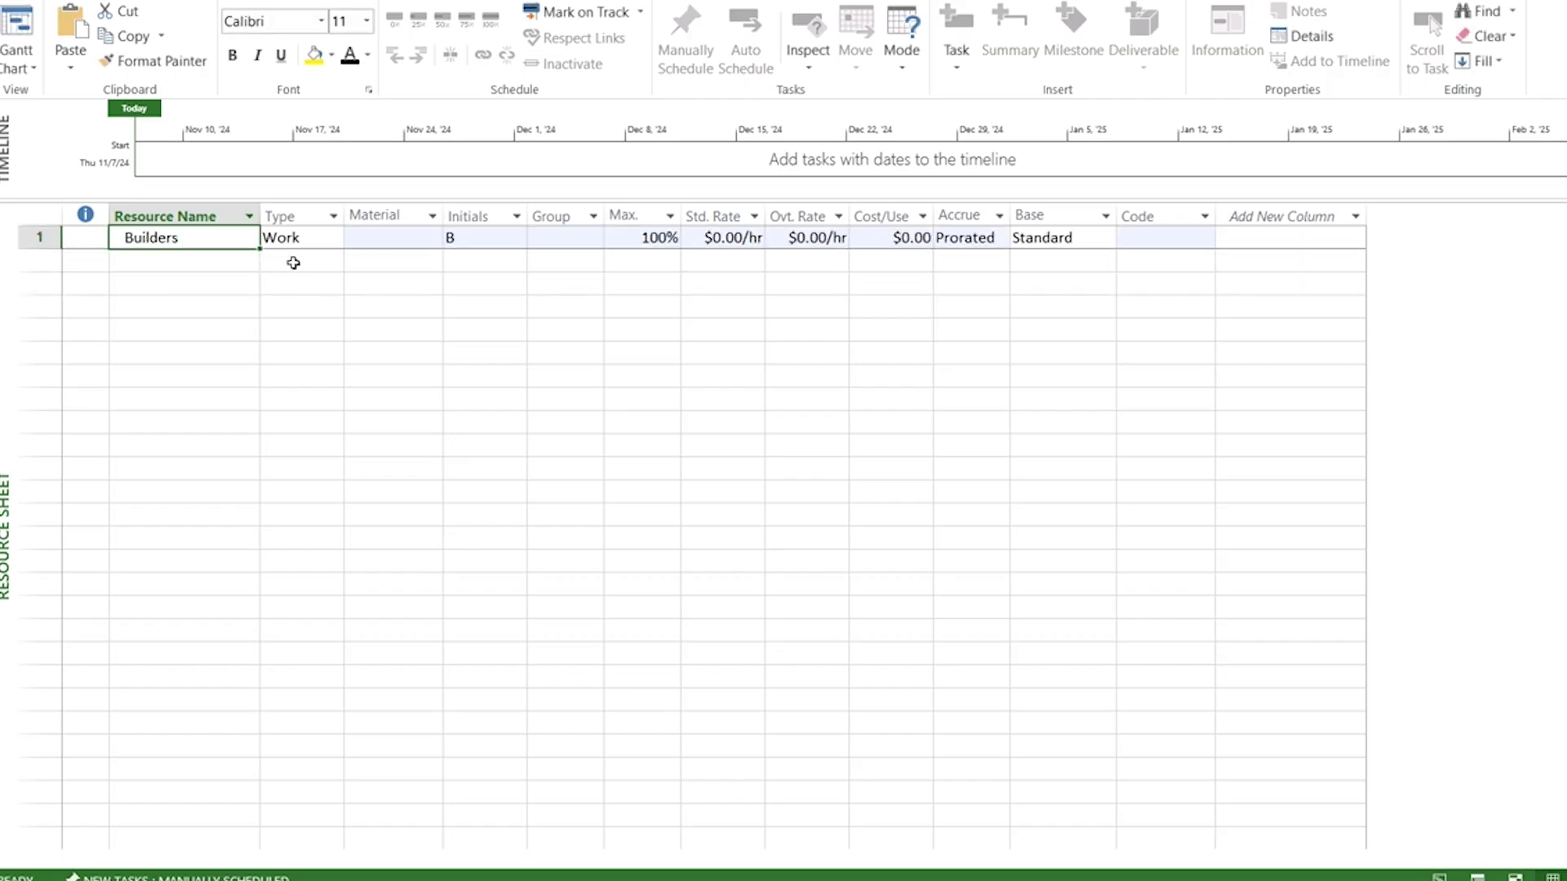
pyautogui.click(661, 238)
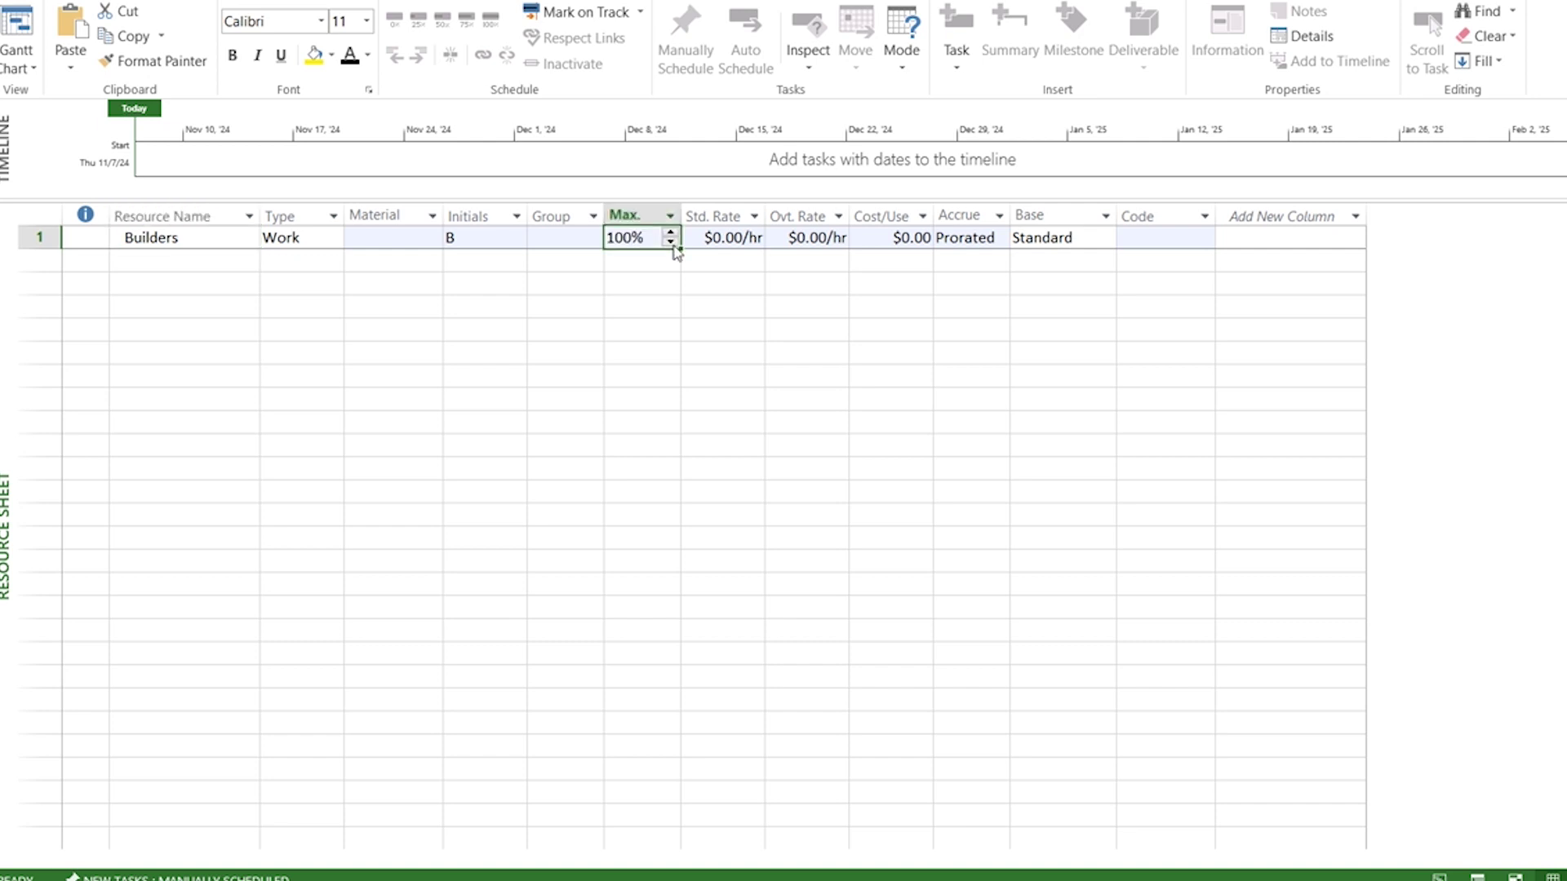
pyautogui.click(654, 256)
pyautogui.click(663, 237)
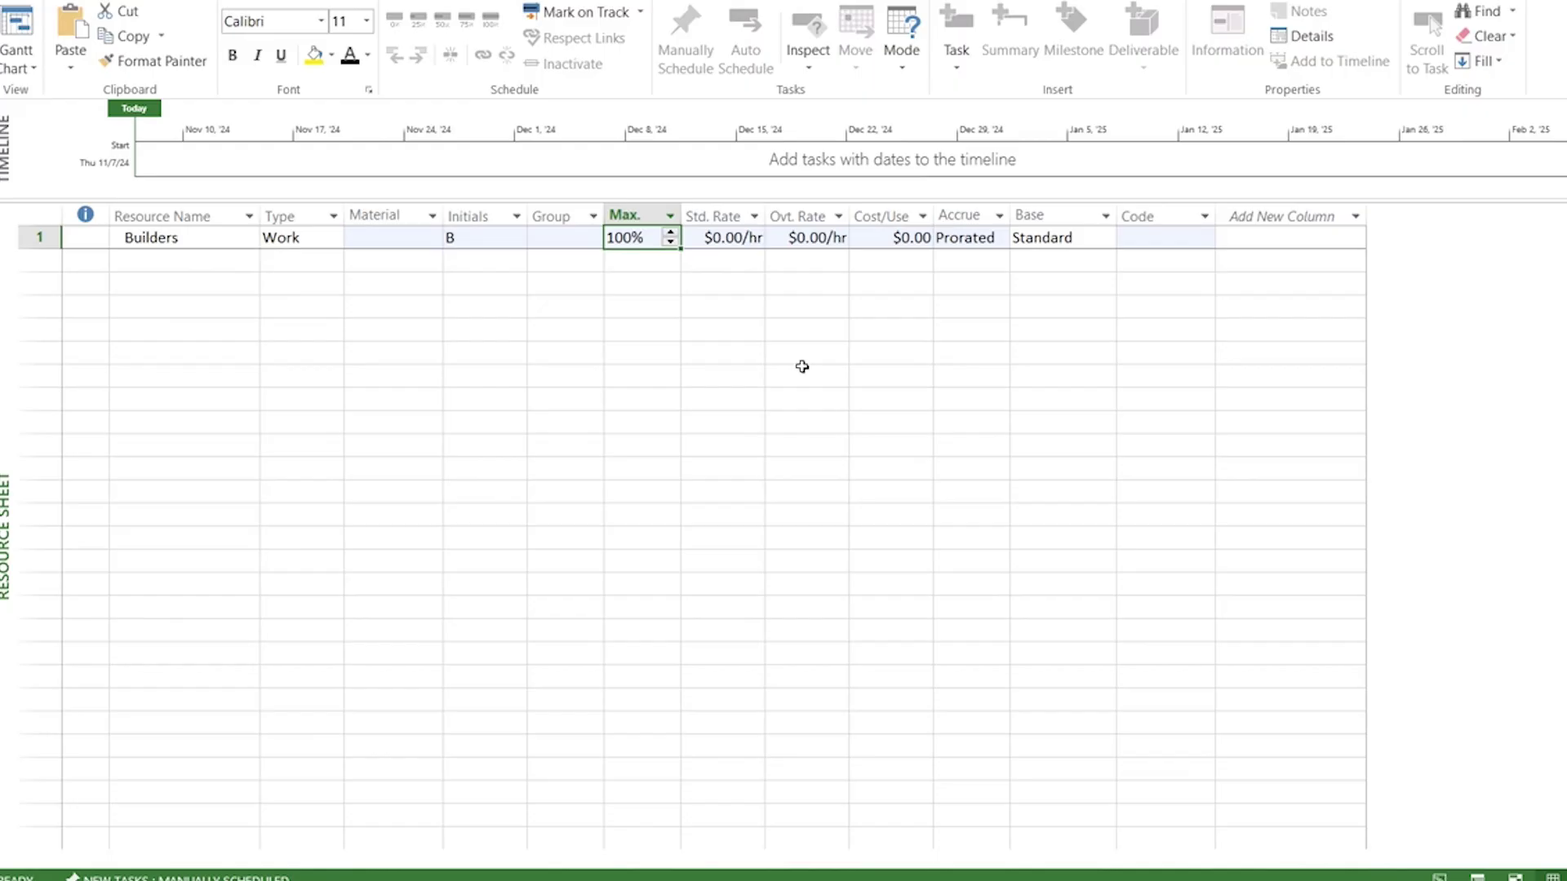
pyautogui.click(998, 243)
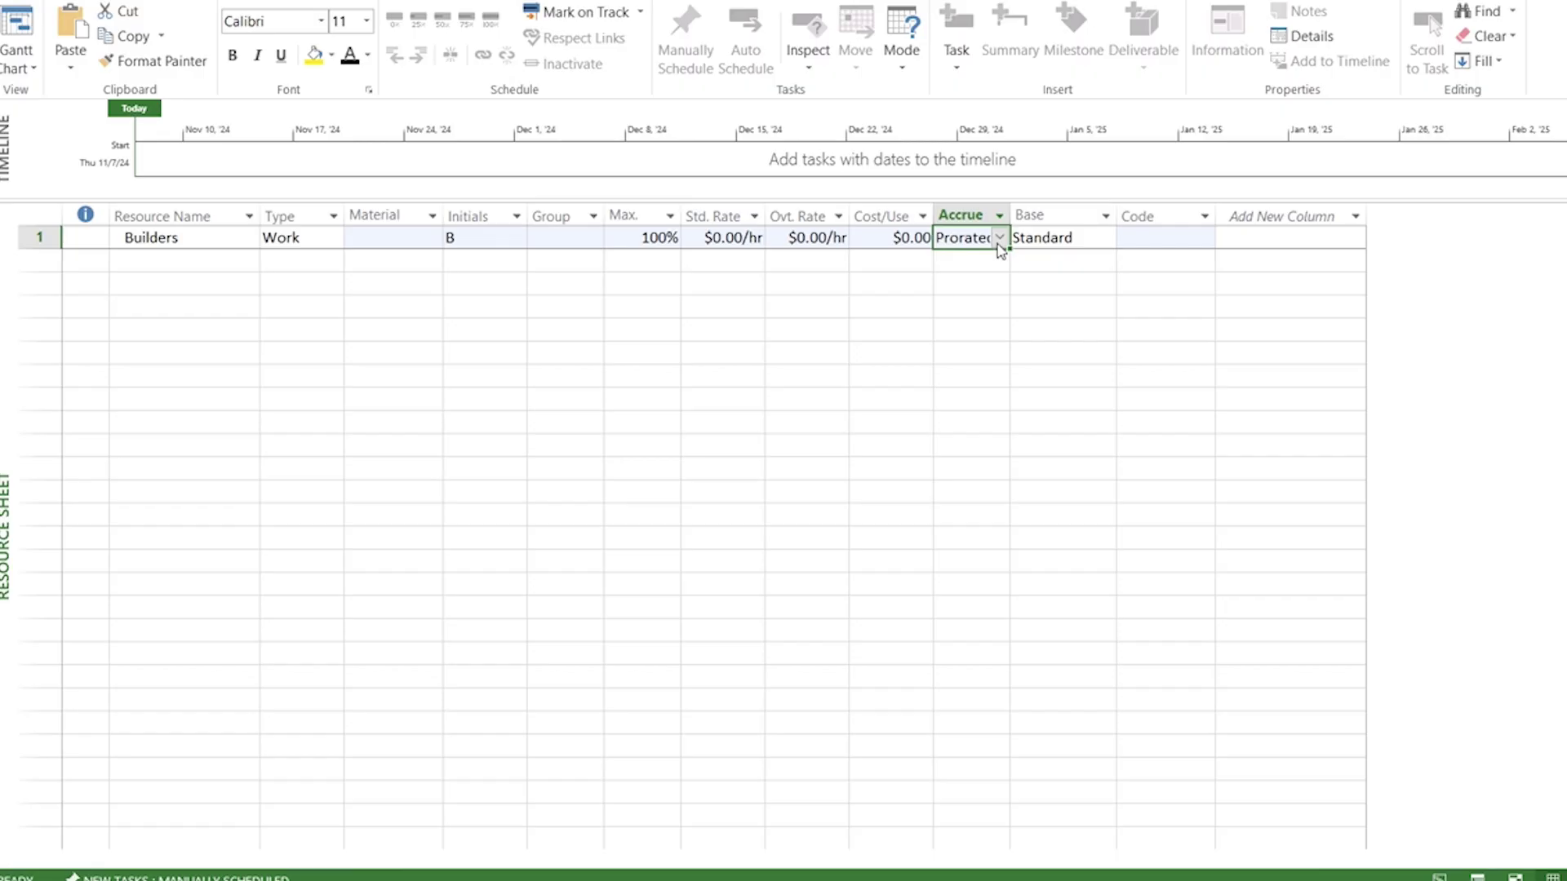
# Paste the prepared resource list (Sales Department, Client, Mason, Civil Engineer…) from row 2 and return to Gantt Chart.
pyautogui.press('Home')
pyautogui.press('Down')
pyautogui.hotkey('ctrl', 'v')
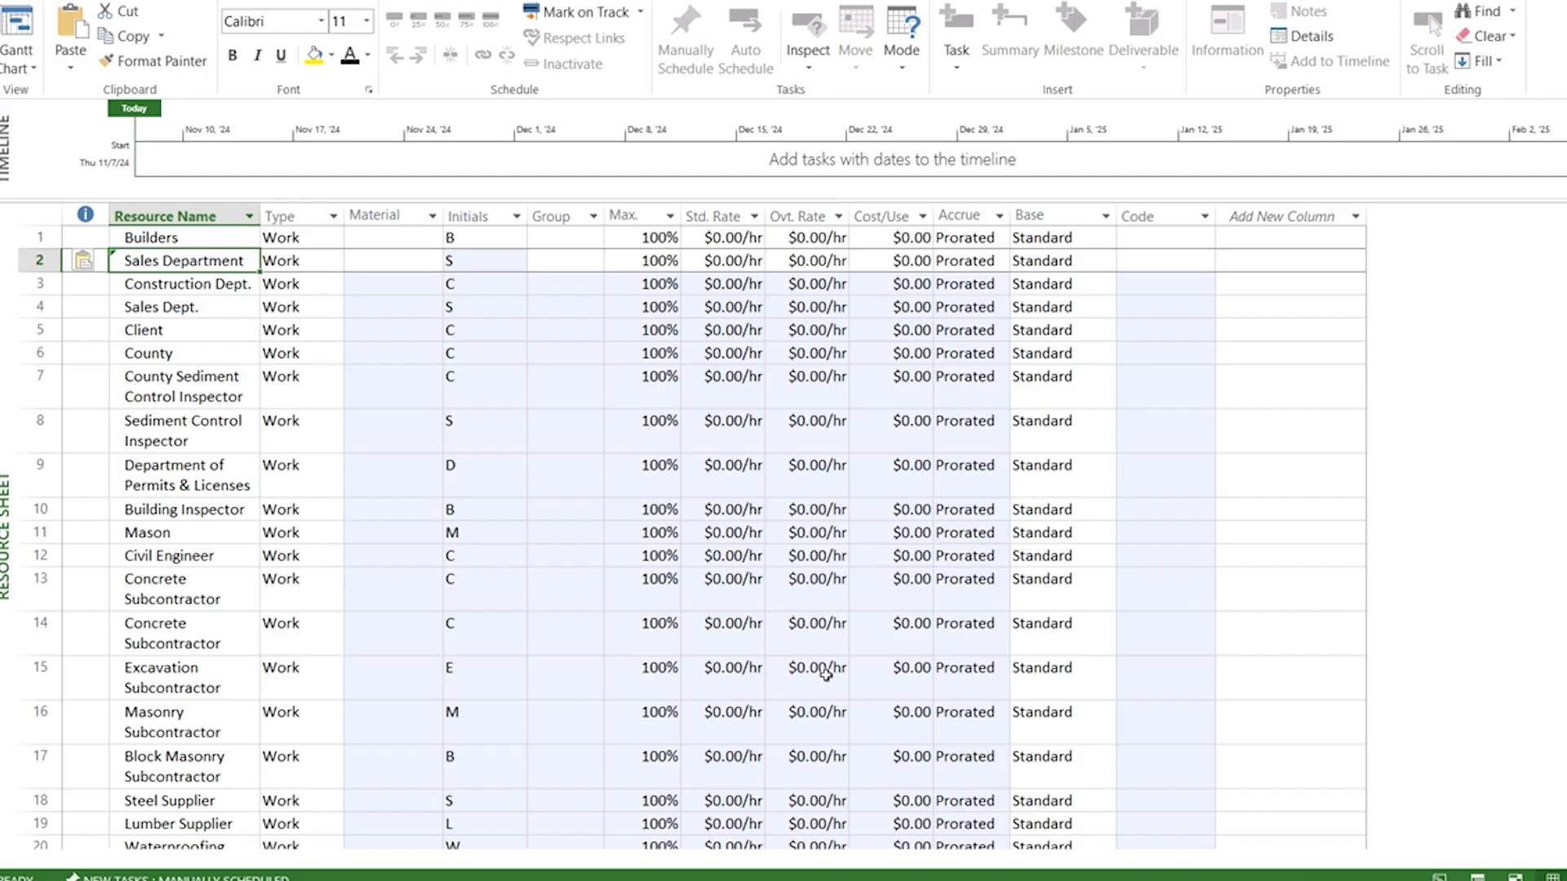
pyautogui.press('Escape')
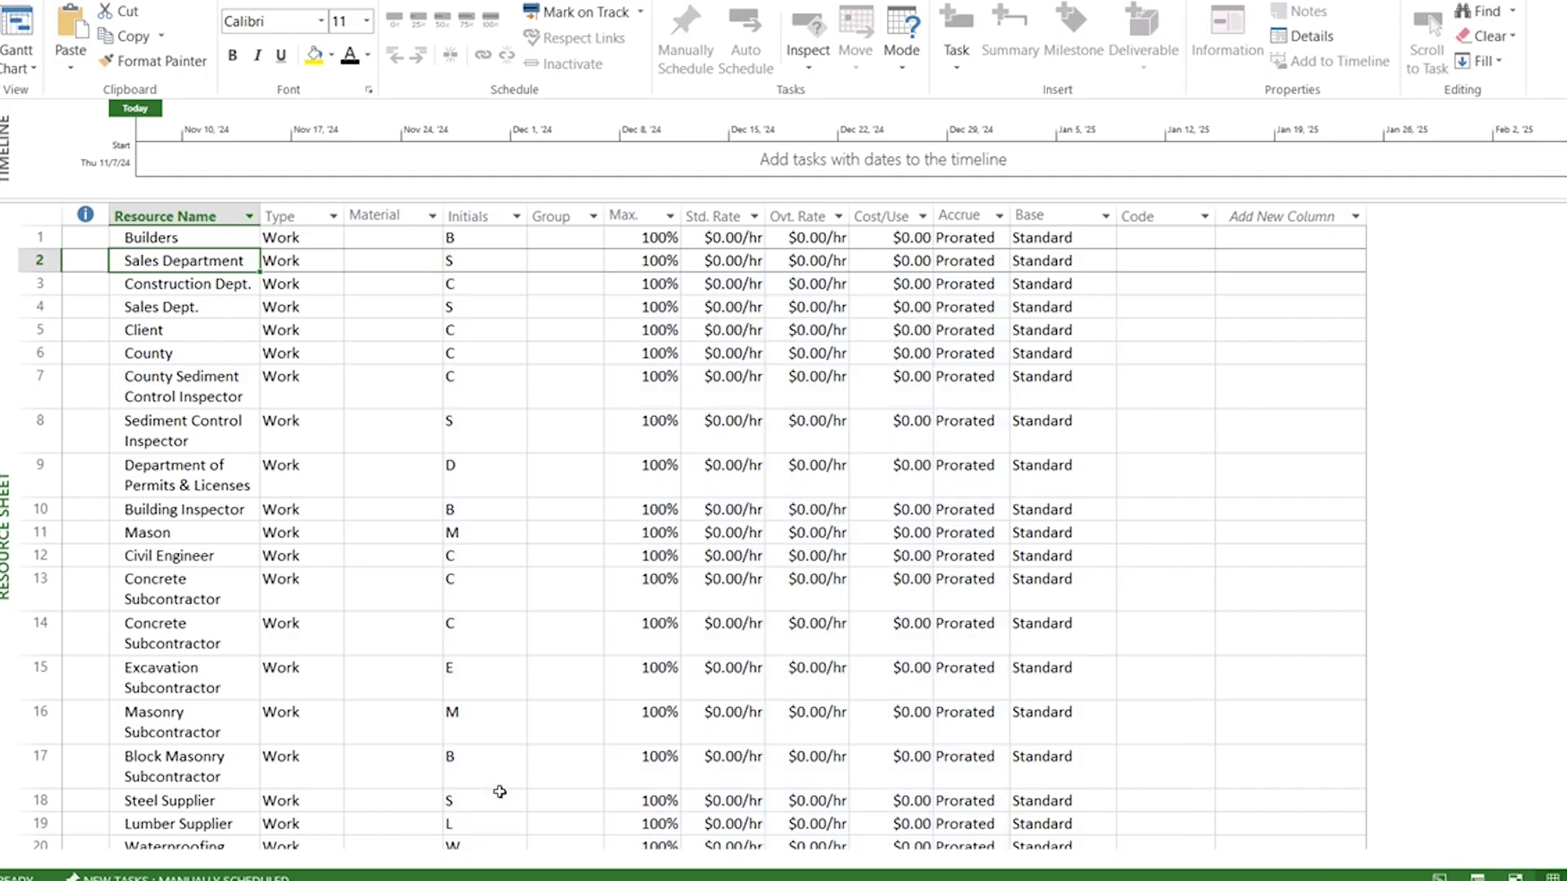
pyautogui.click(12, 23)
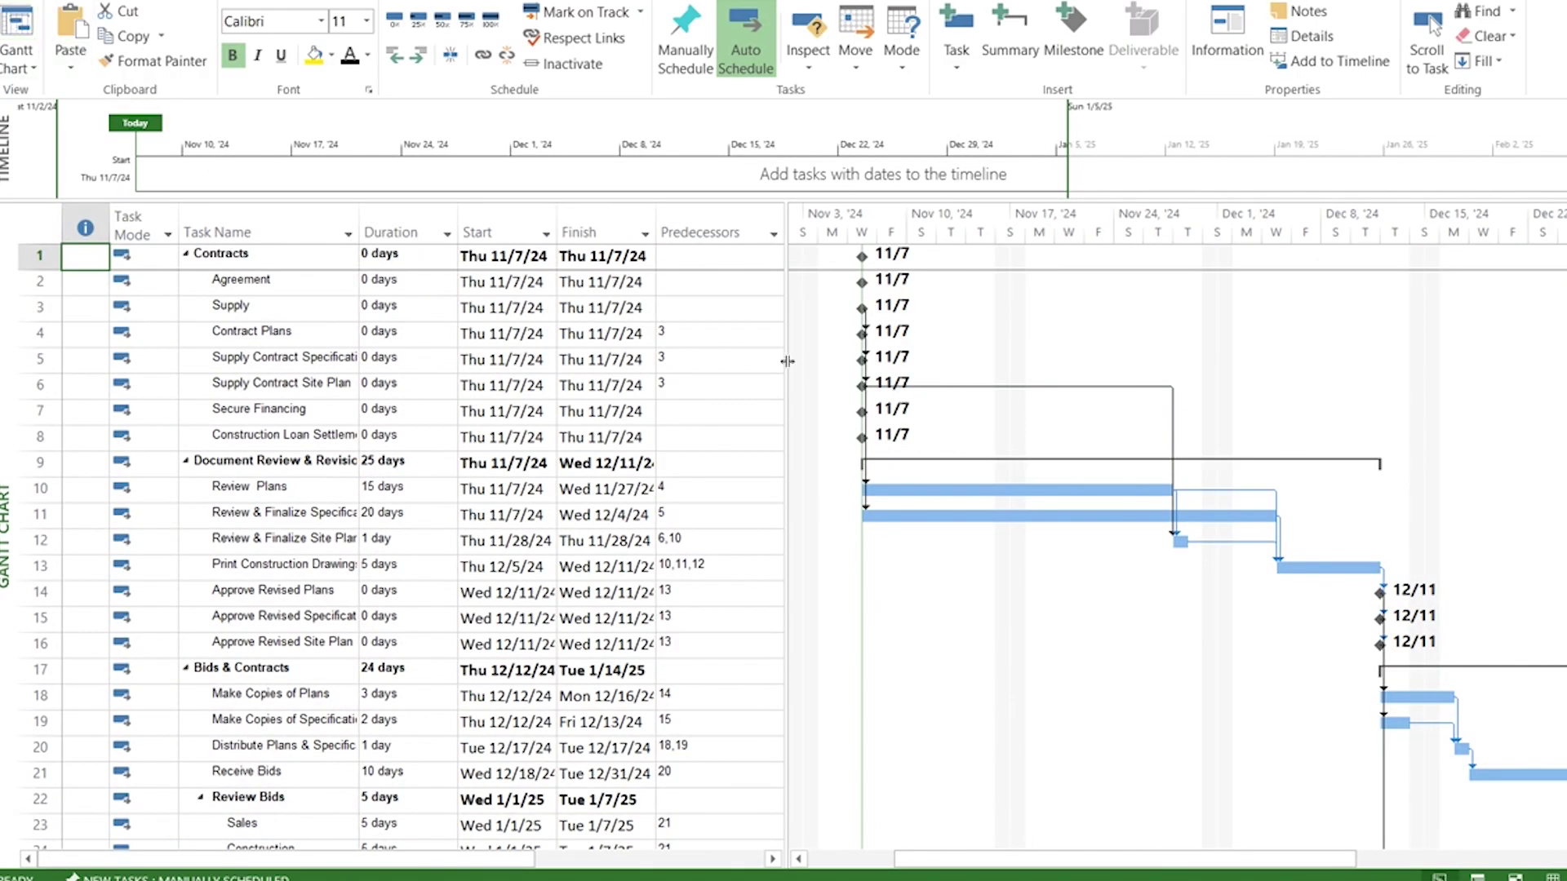
# Widen the task table to reveal Resource Names and open the Agreement task's resource list.
pyautogui.moveTo(789, 372); pyautogui.dragTo(943, 381)
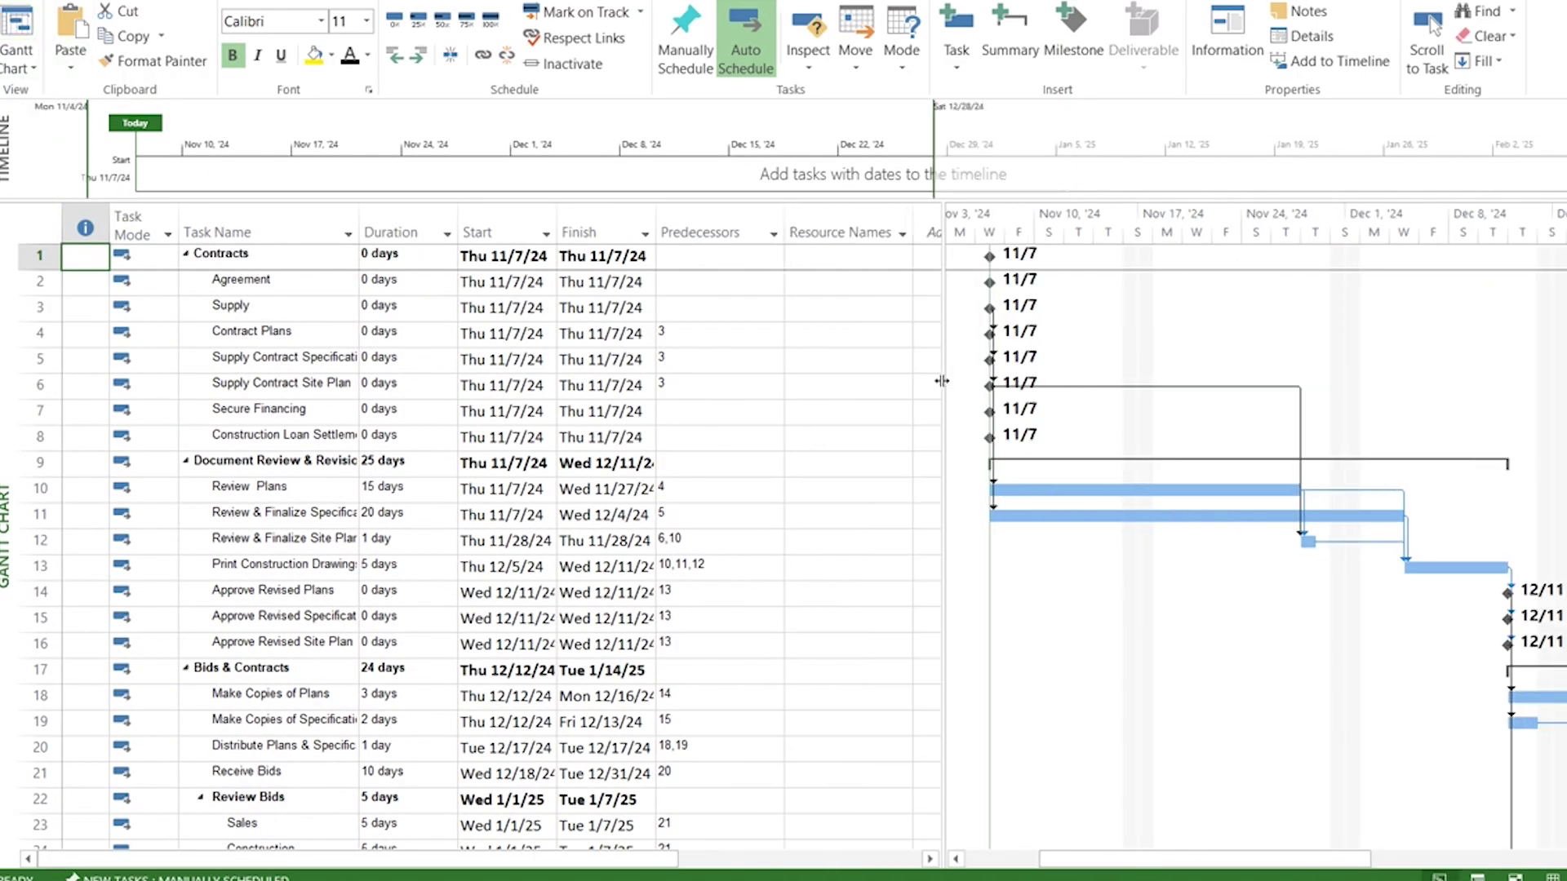
pyautogui.click(875, 262)
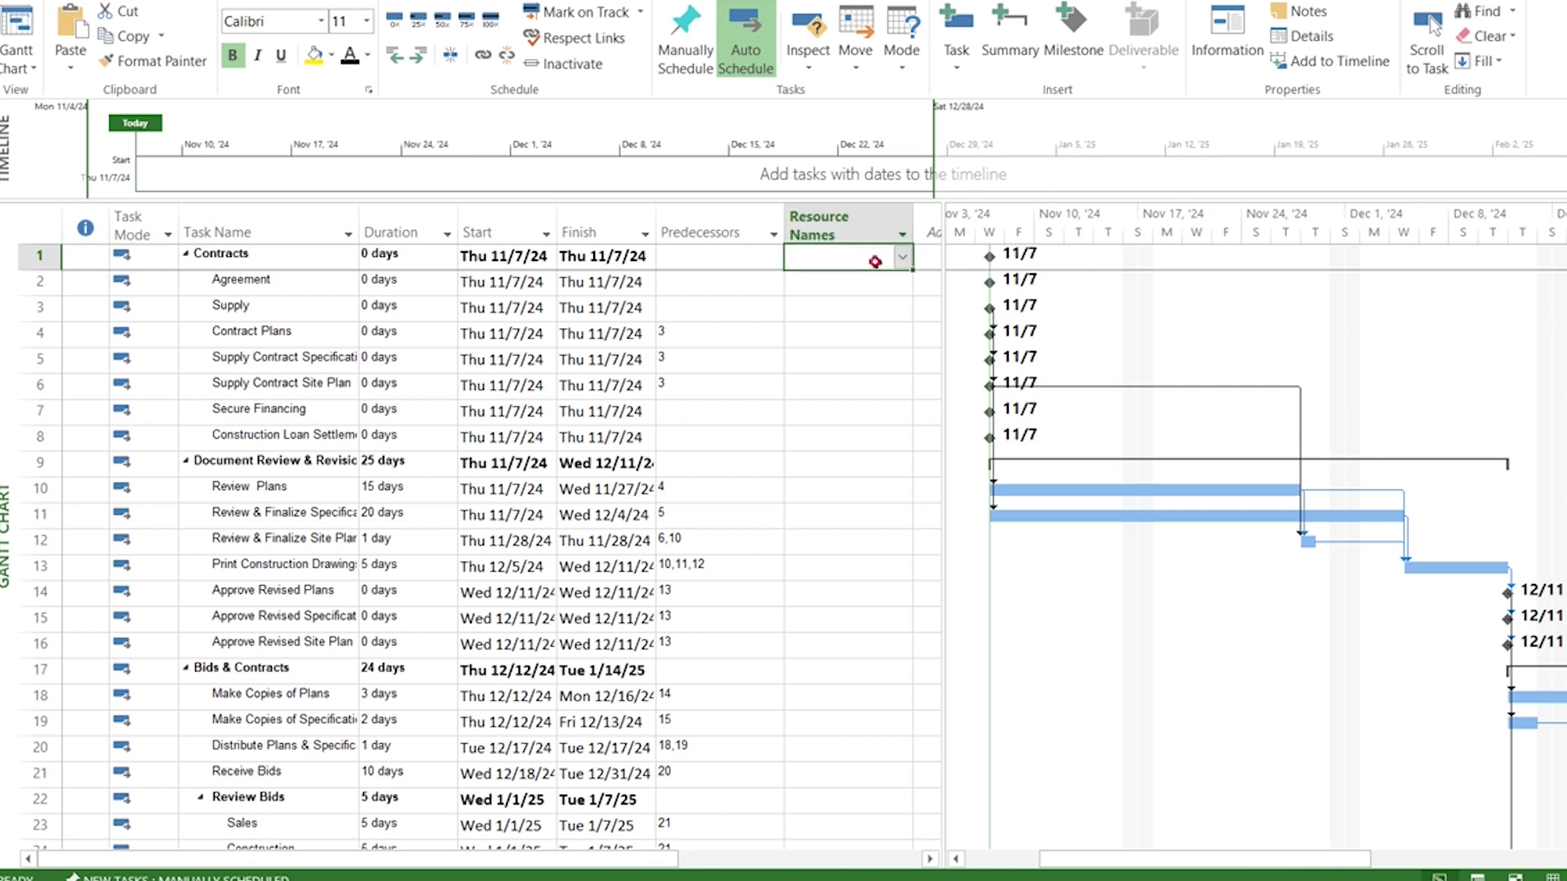
pyautogui.click(862, 283)
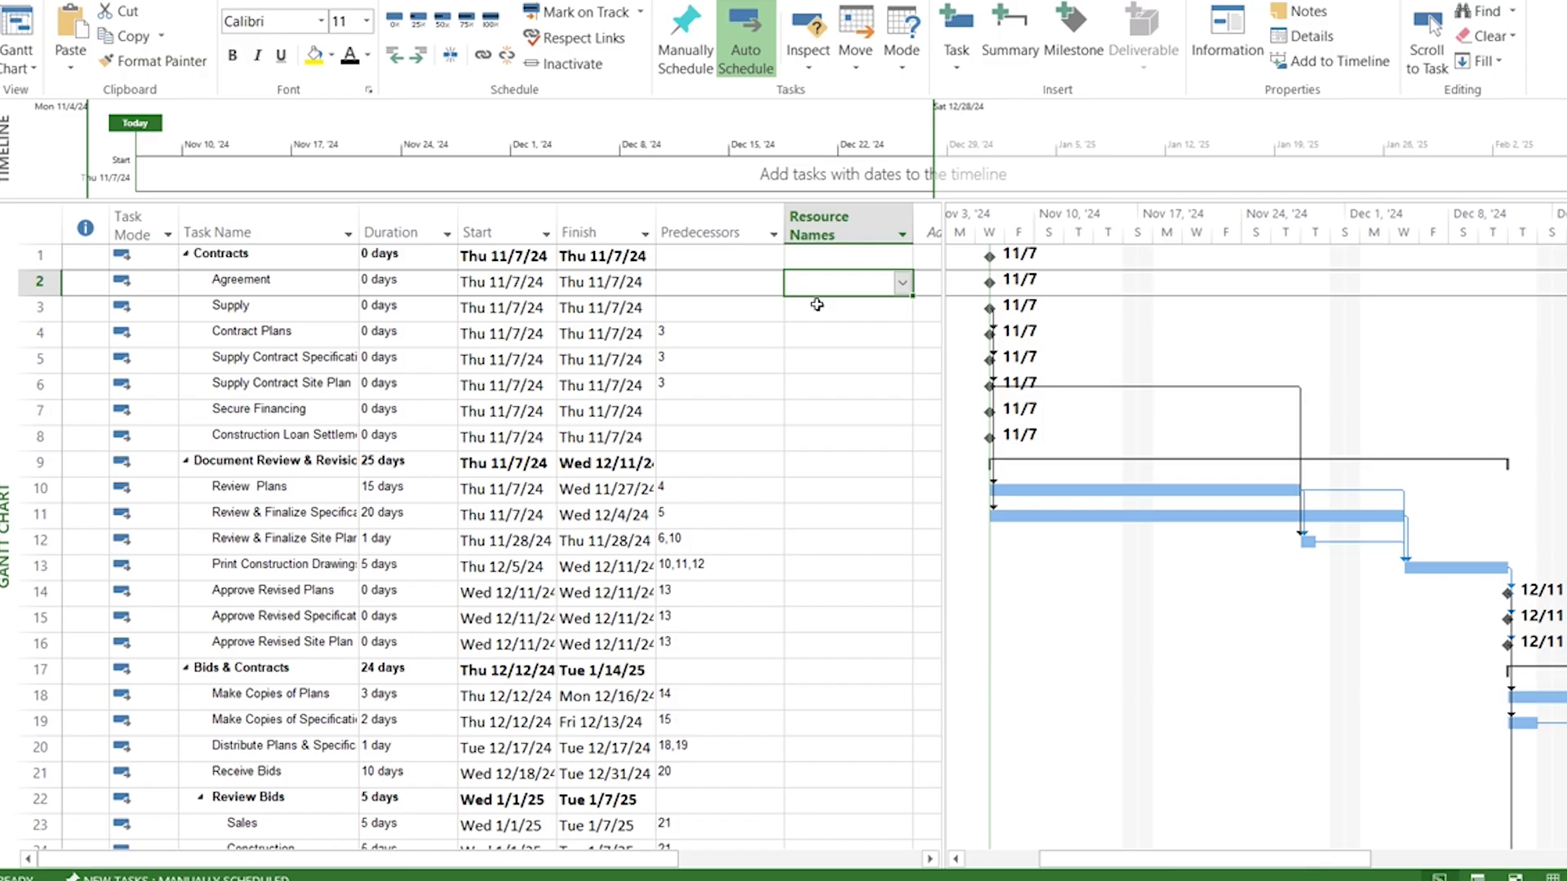
pyautogui.click(901, 285)
pyautogui.press('Escape')
pyautogui.click(902, 286)
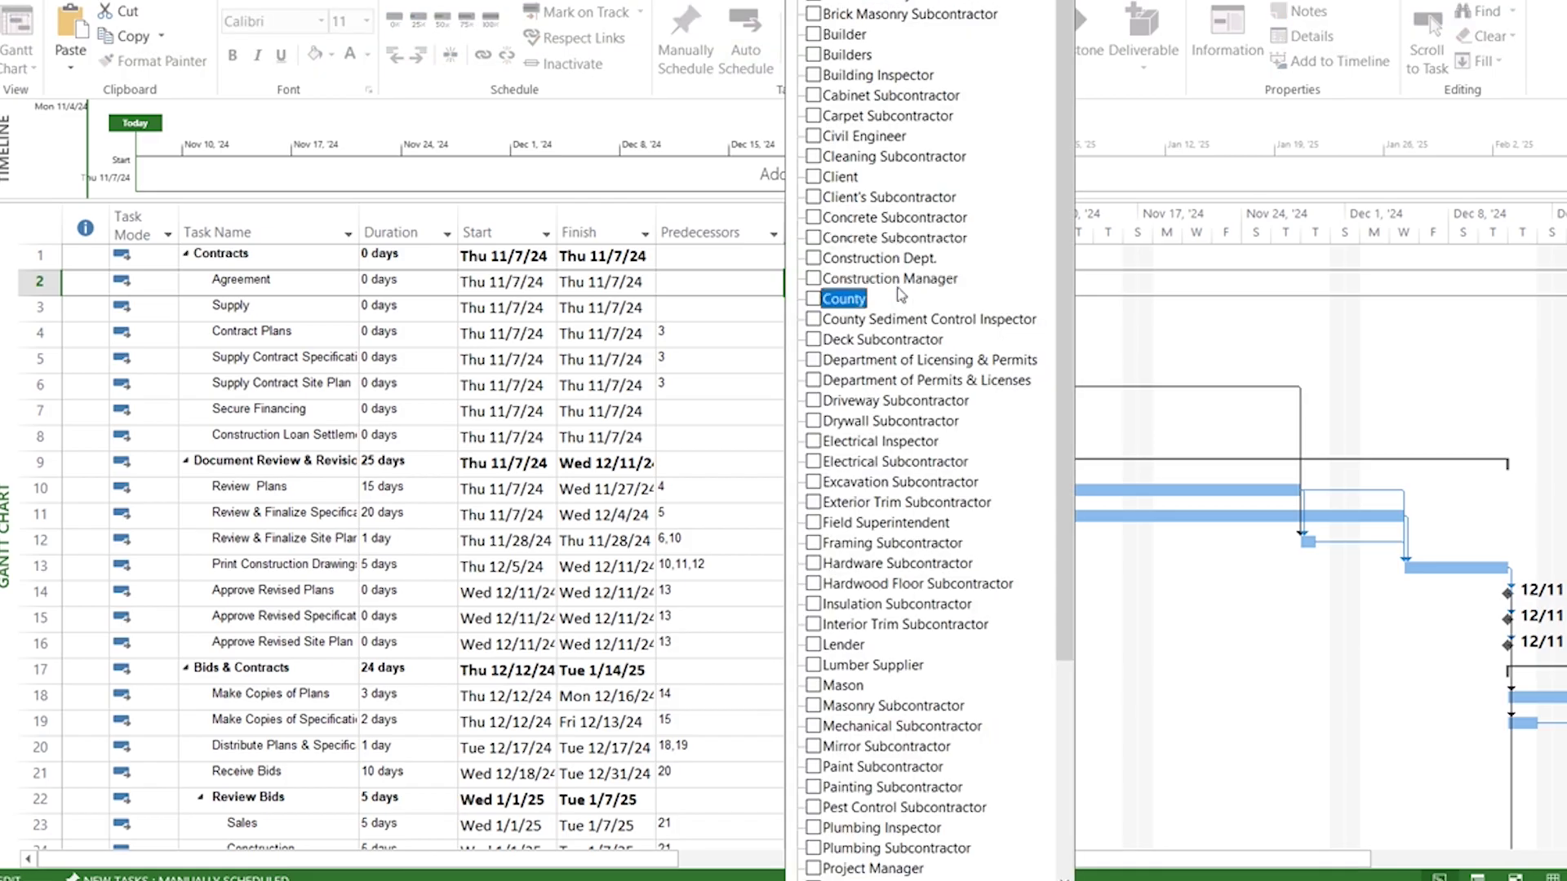
# Assign Builders and Construction Manager to the Agreement task.
pyautogui.click(814, 53)
pyautogui.press('Return')
pyautogui.click(902, 286)
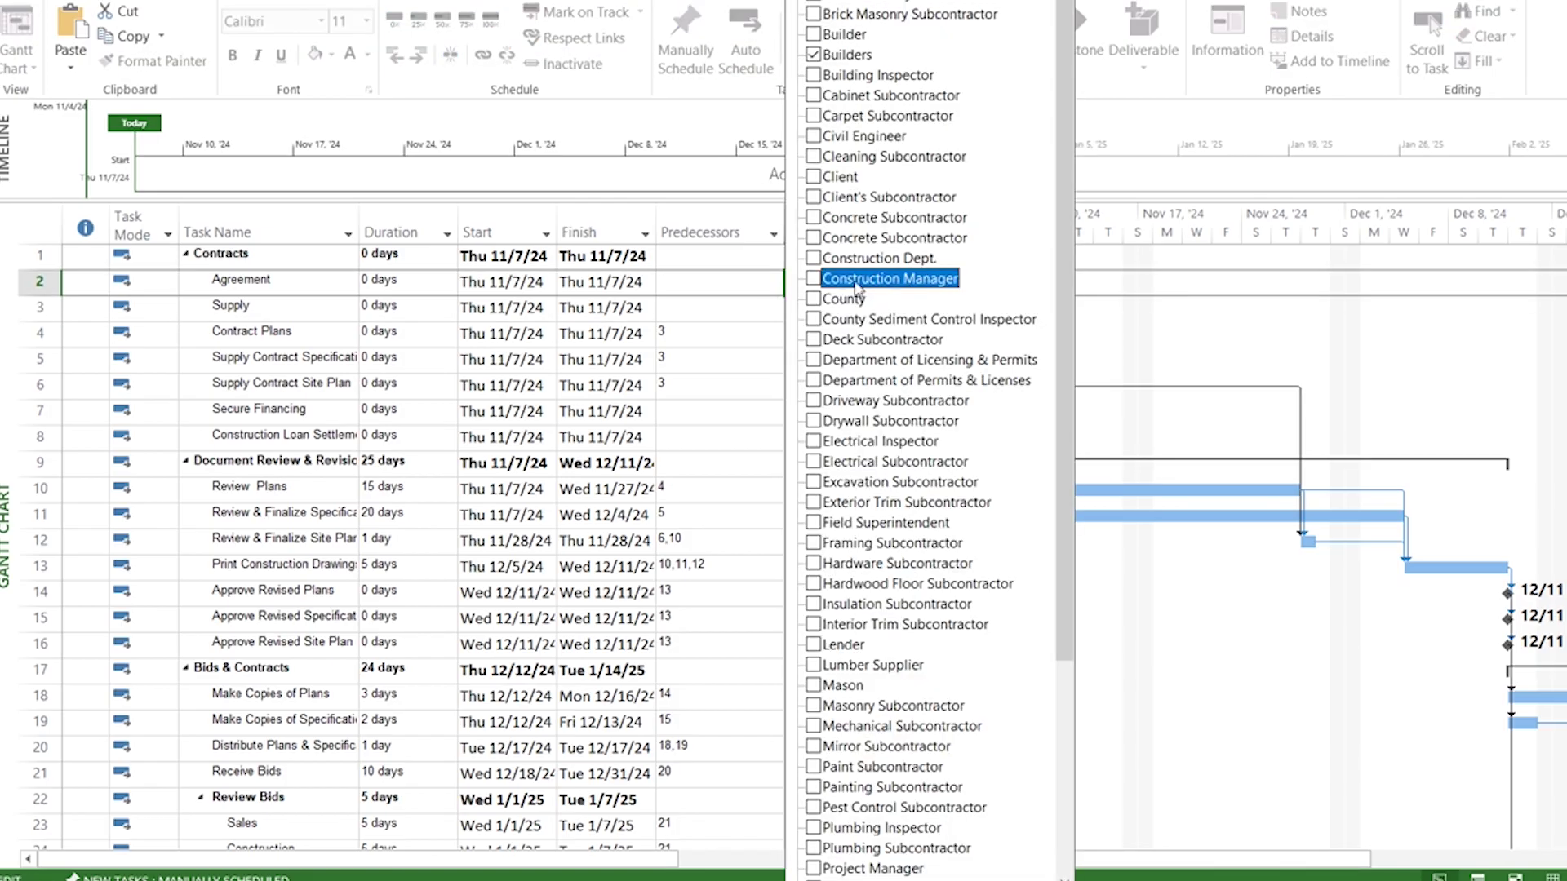
pyautogui.click(857, 286)
pyautogui.press('Return')
pyautogui.click(845, 309)
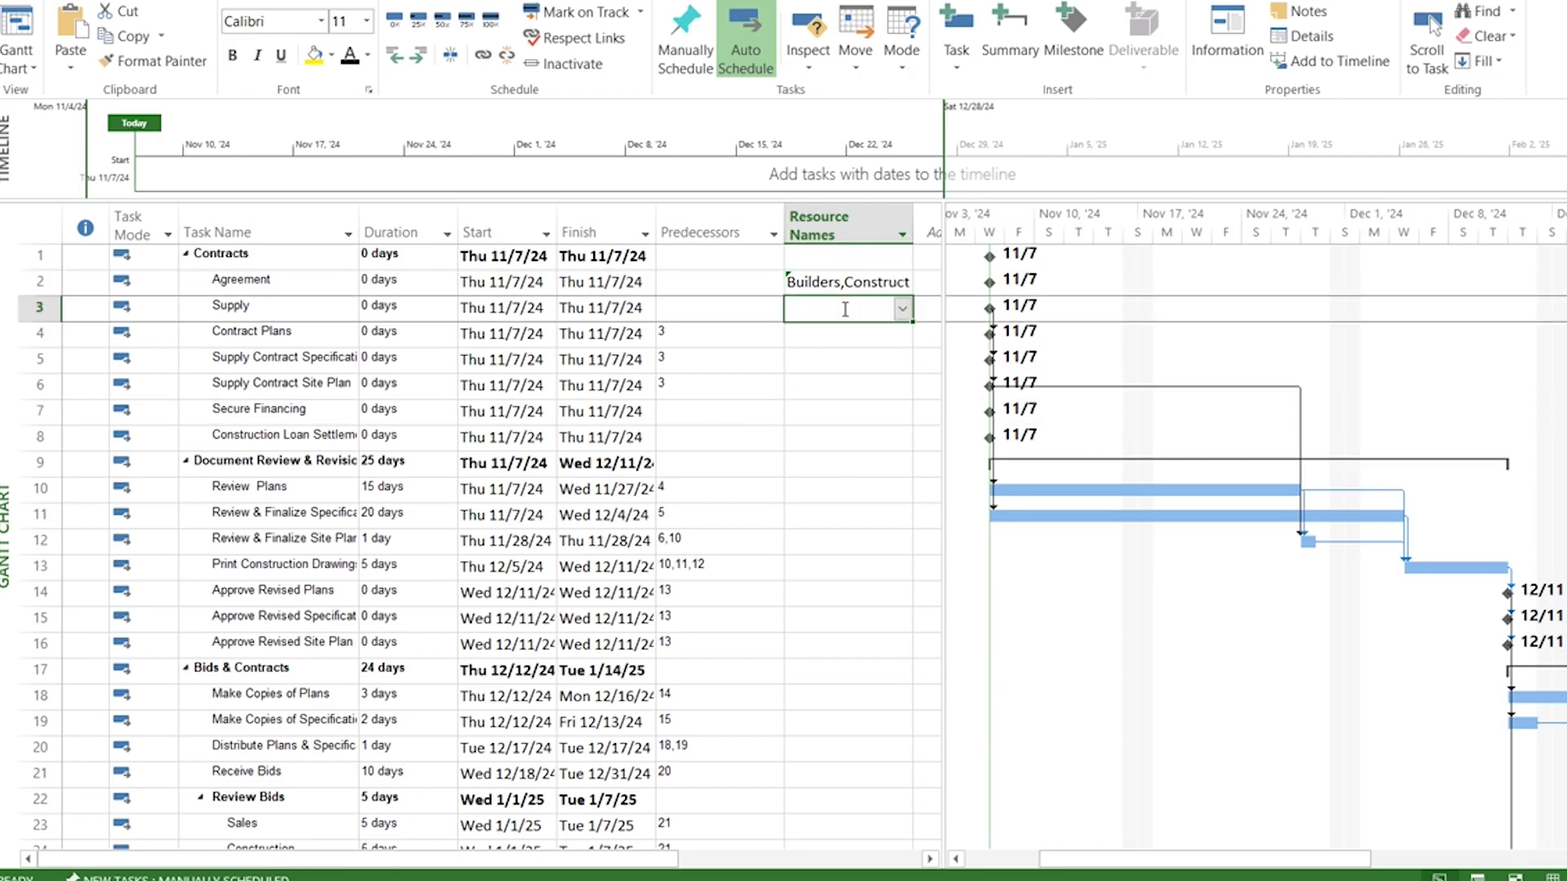
pyautogui.scroll(-4, 770, 588)
pyautogui.scroll(4, 808, 327)
# Check the Builder and Client assignments, including task 15's, and their names on the Gantt bars.
pyautogui.click(832, 281)
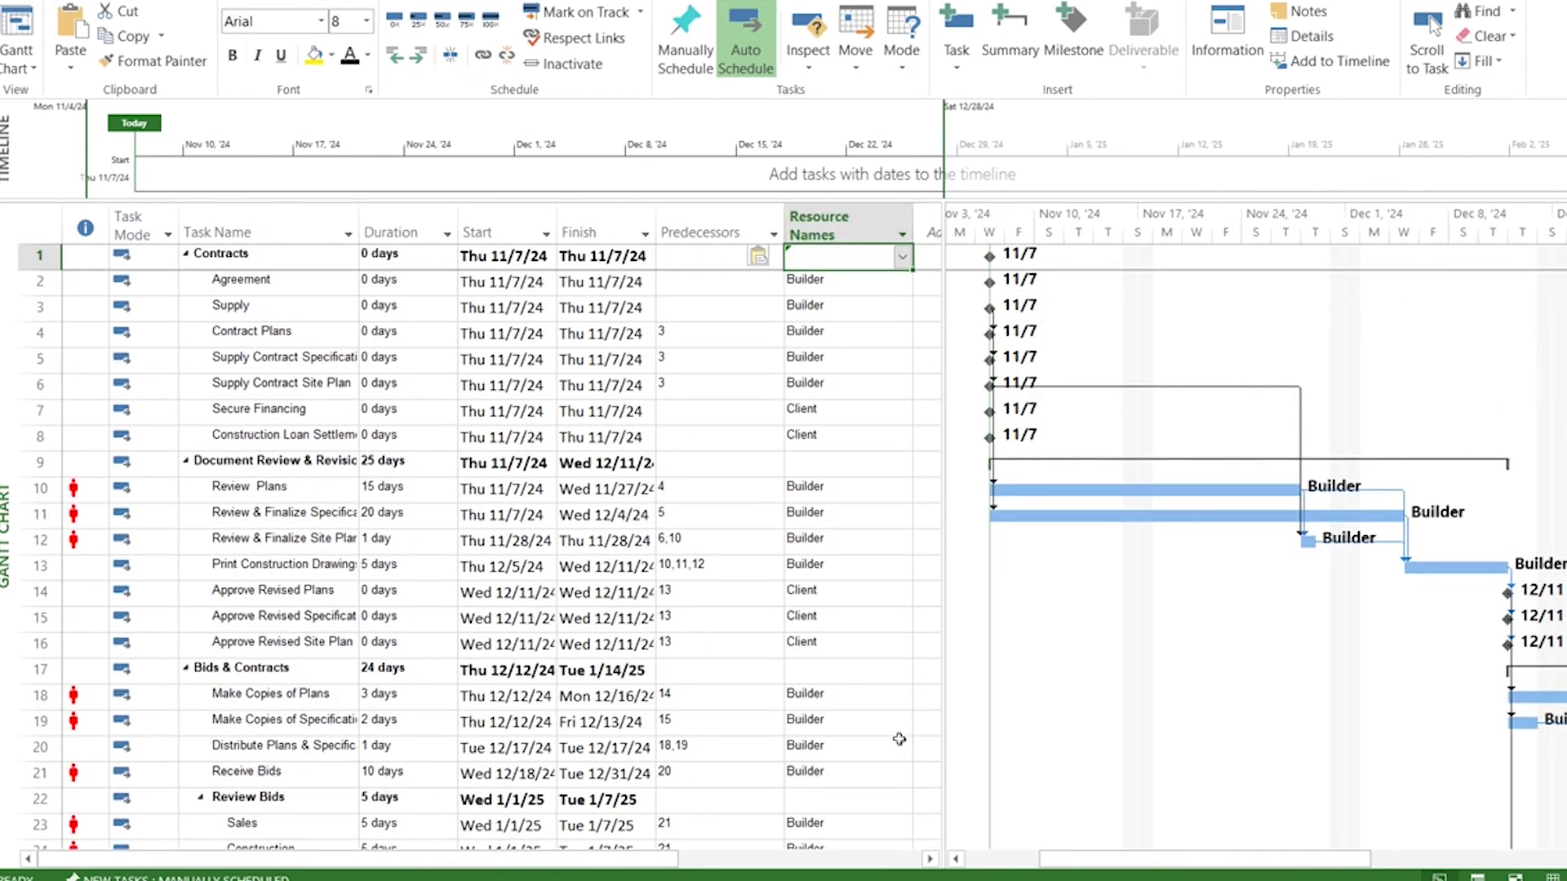
pyautogui.click(849, 618)
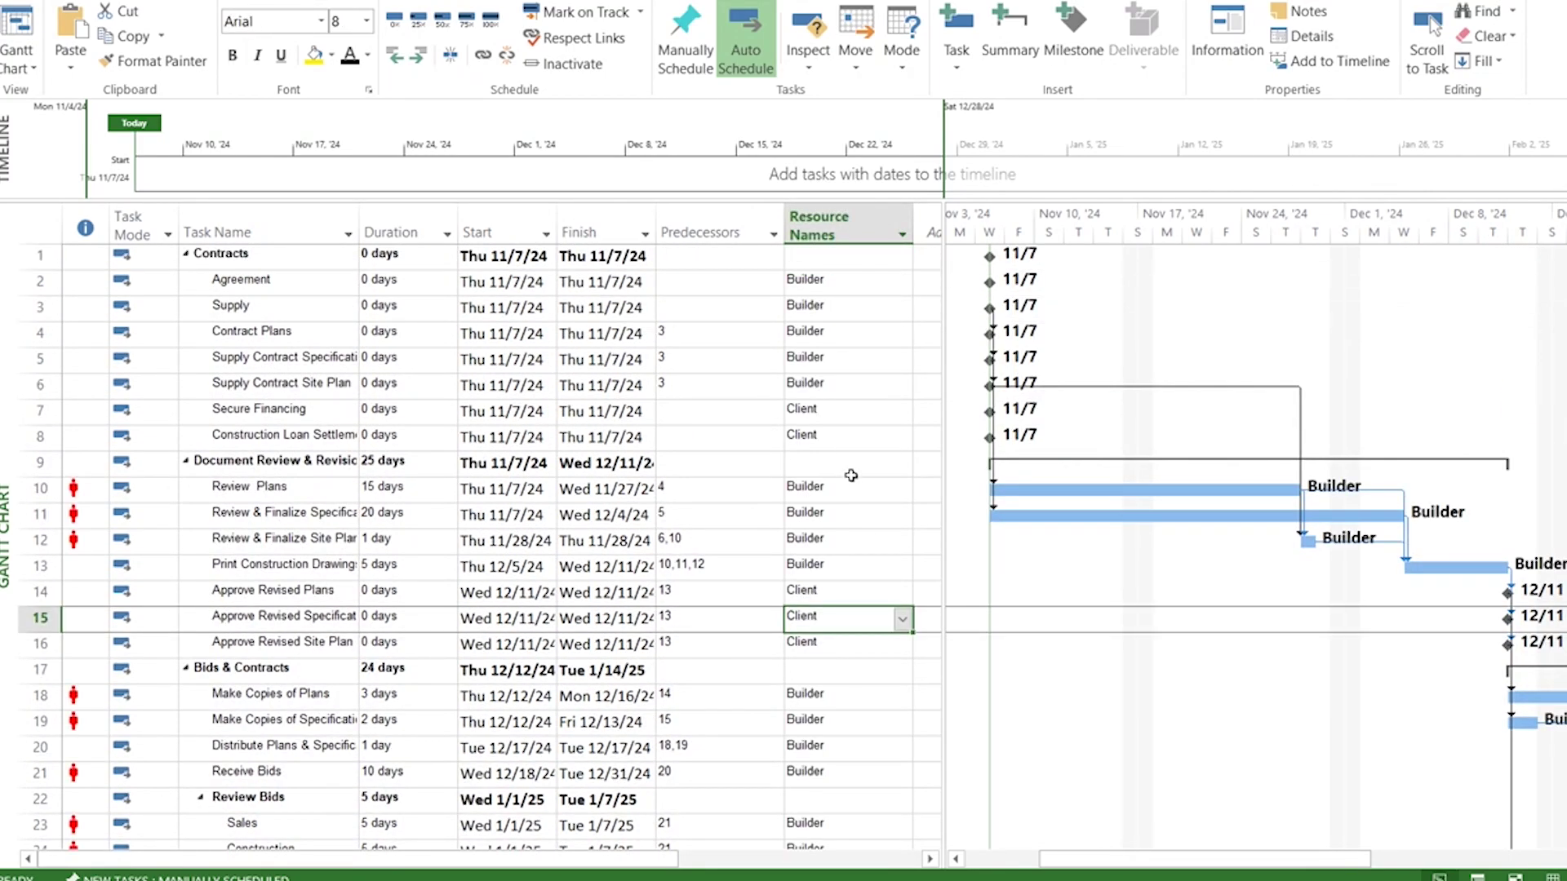
pyautogui.hscroll(3, 1131, 471)
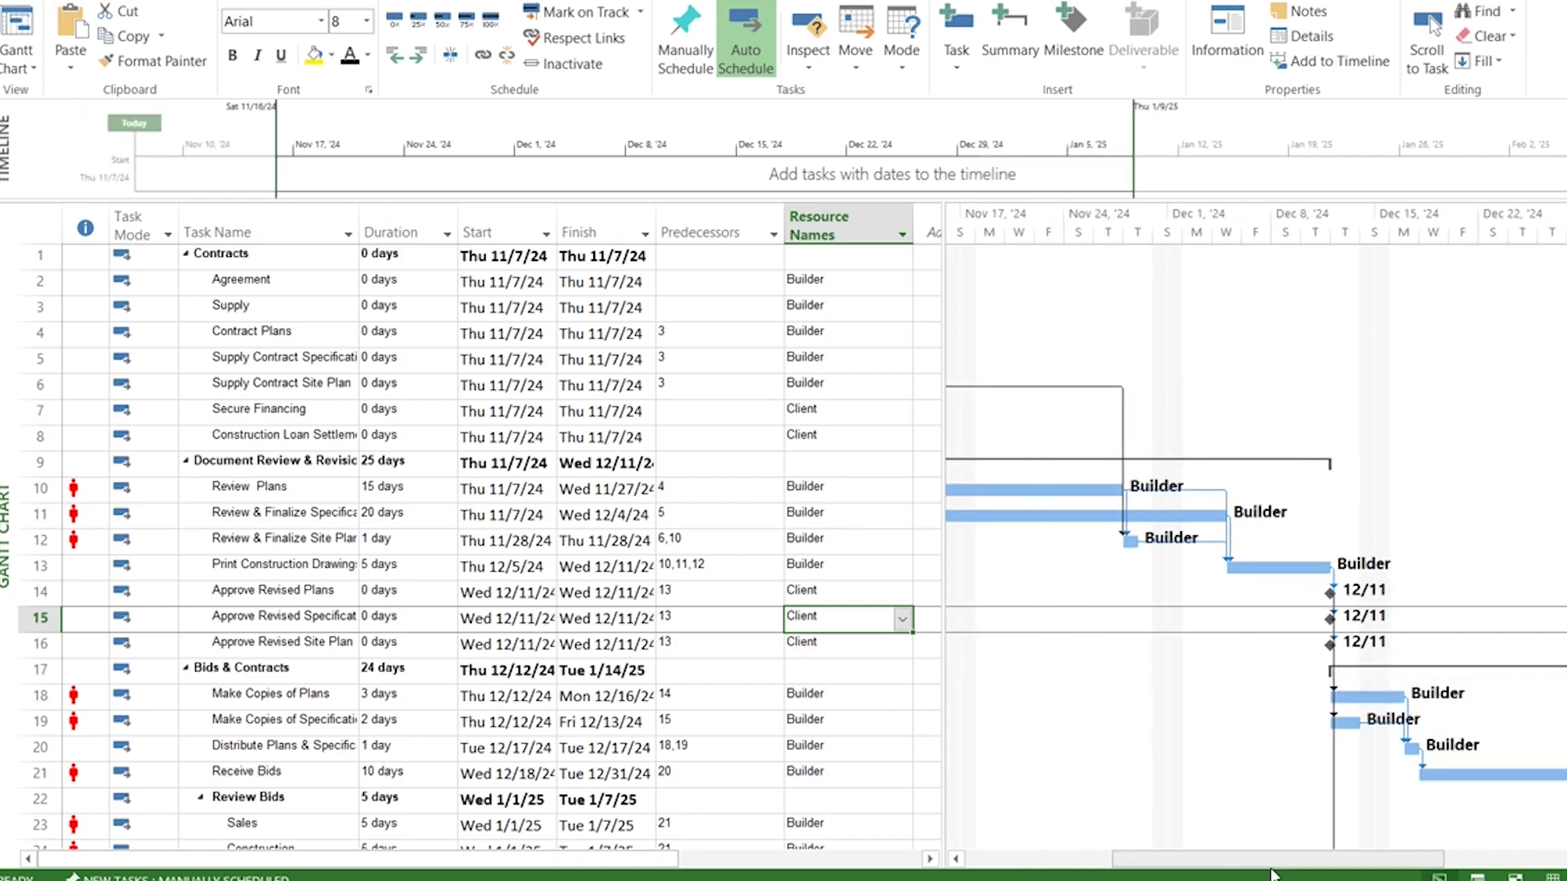
pyautogui.moveTo(1271, 875); pyautogui.dragTo(1183, 875)
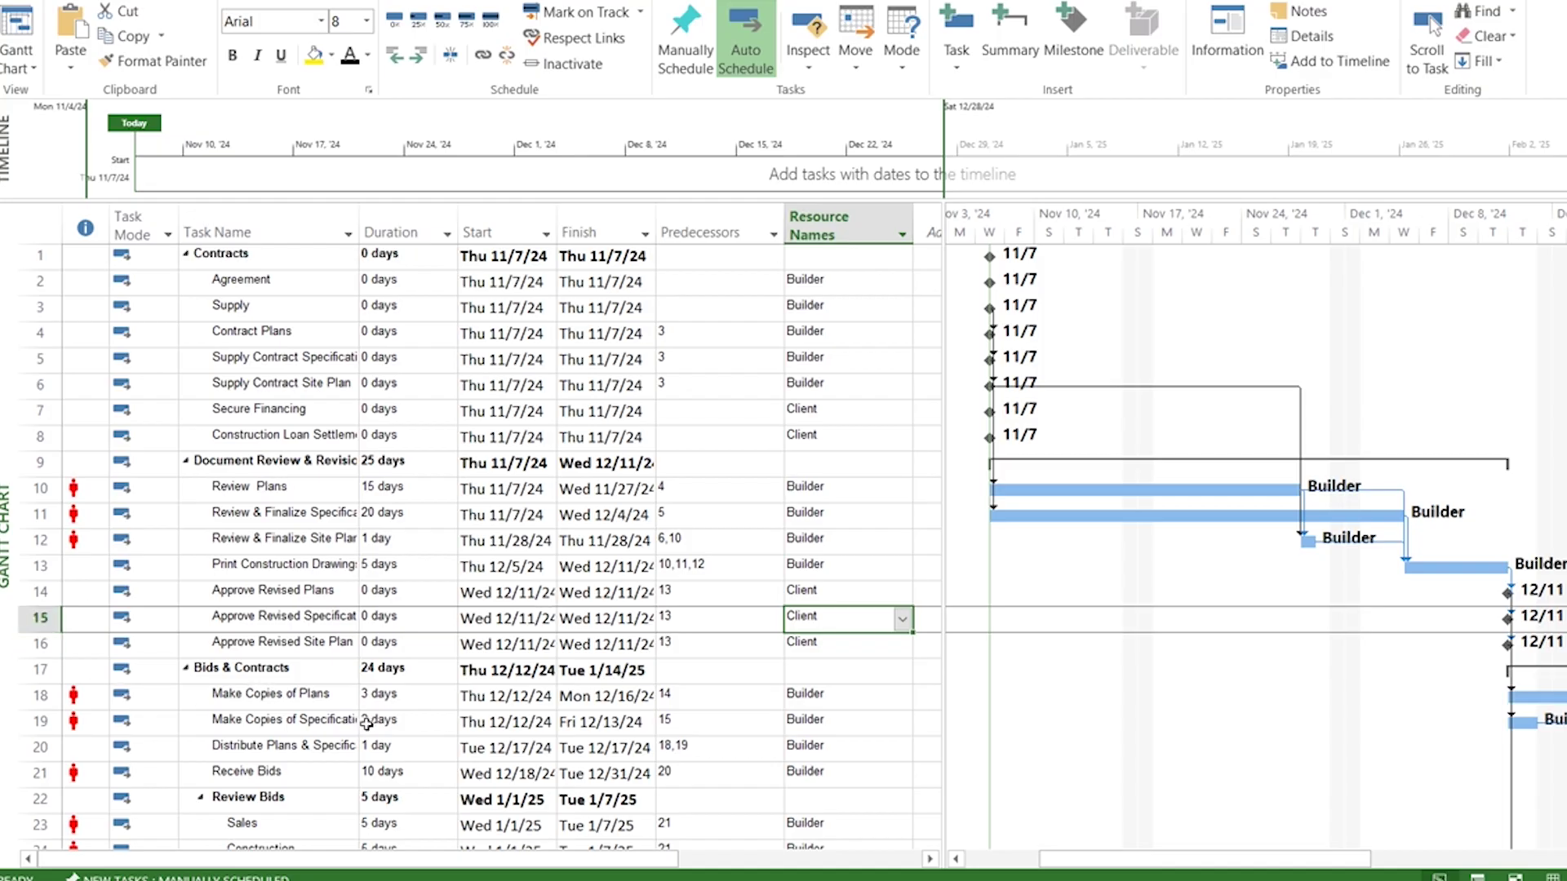
pyautogui.scroll(-3, 367, 724)
pyautogui.scroll(3, 367, 701)
# Select the Task Name column and bring up the Resource ribbon's leveling commands.
pyautogui.moveTo(84, 494)
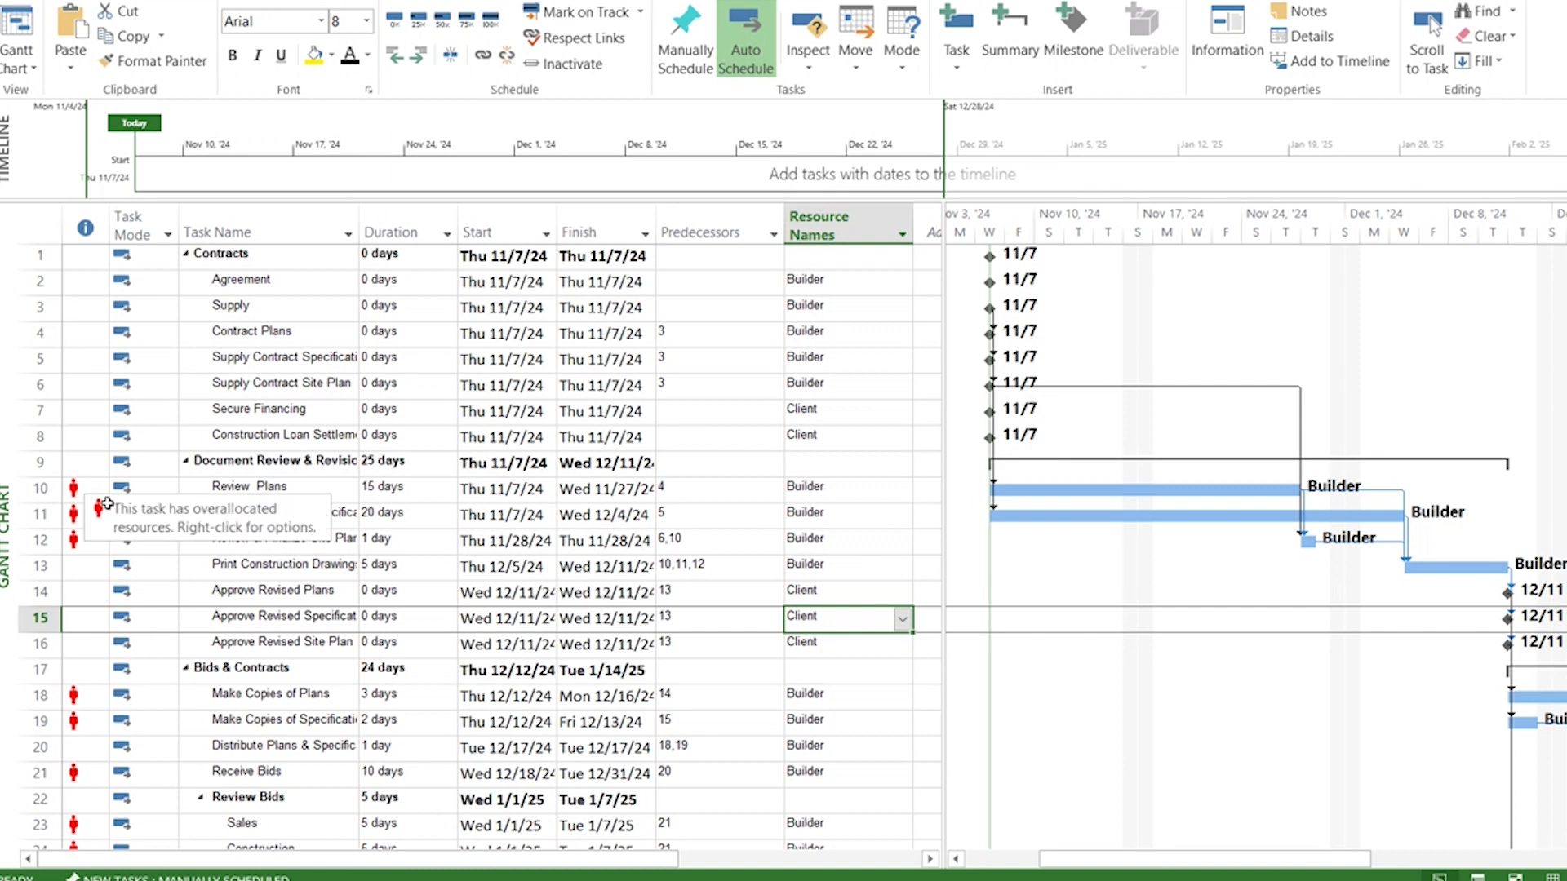
pyautogui.click(301, 225)
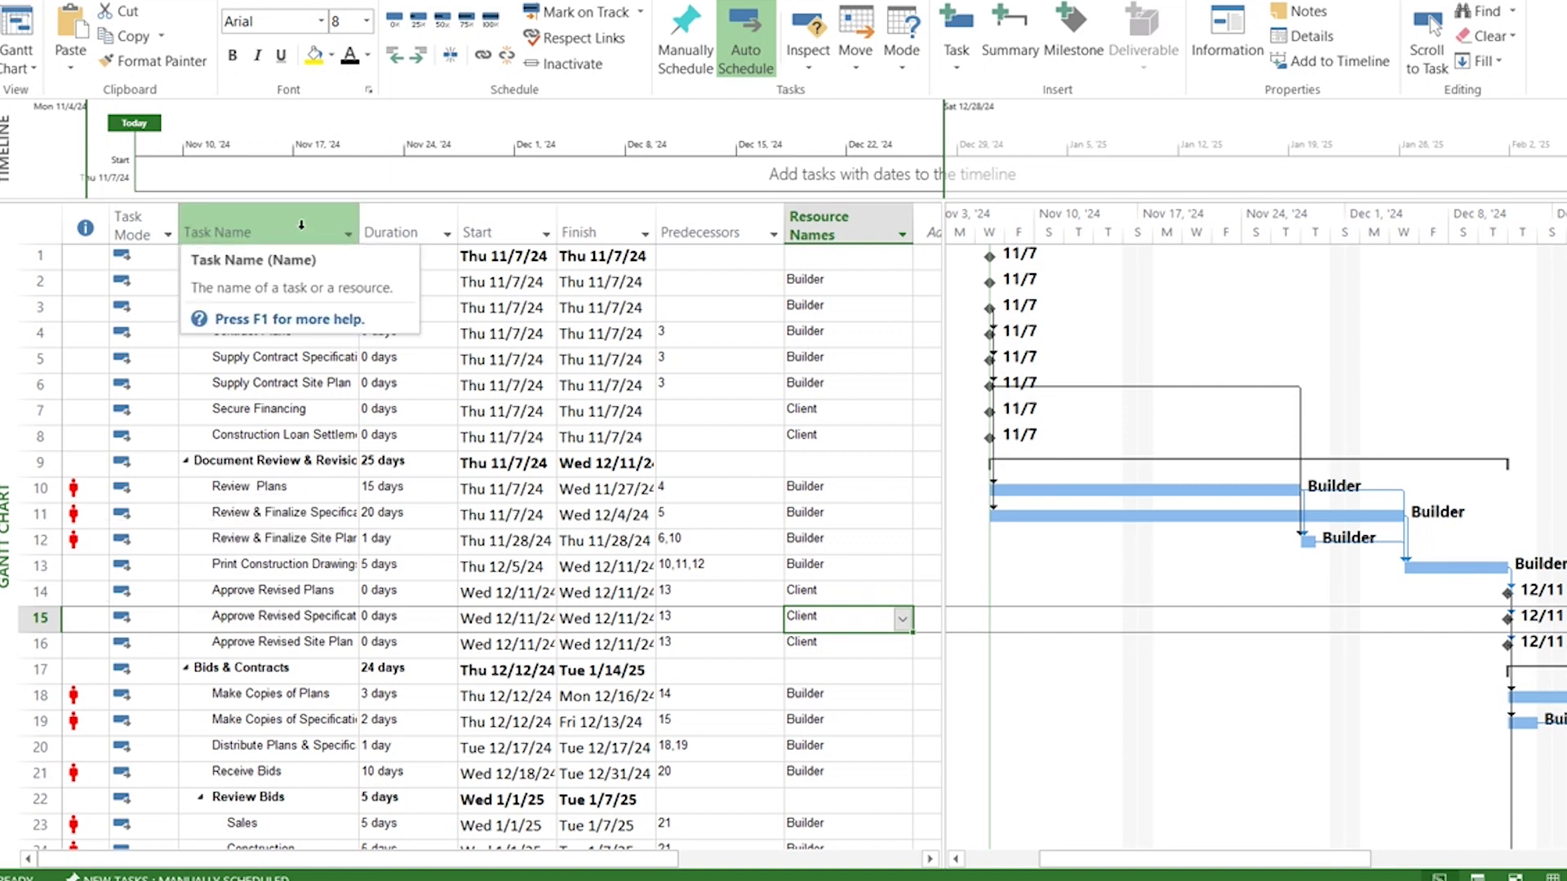
pyautogui.hotkey('alt', 'r')
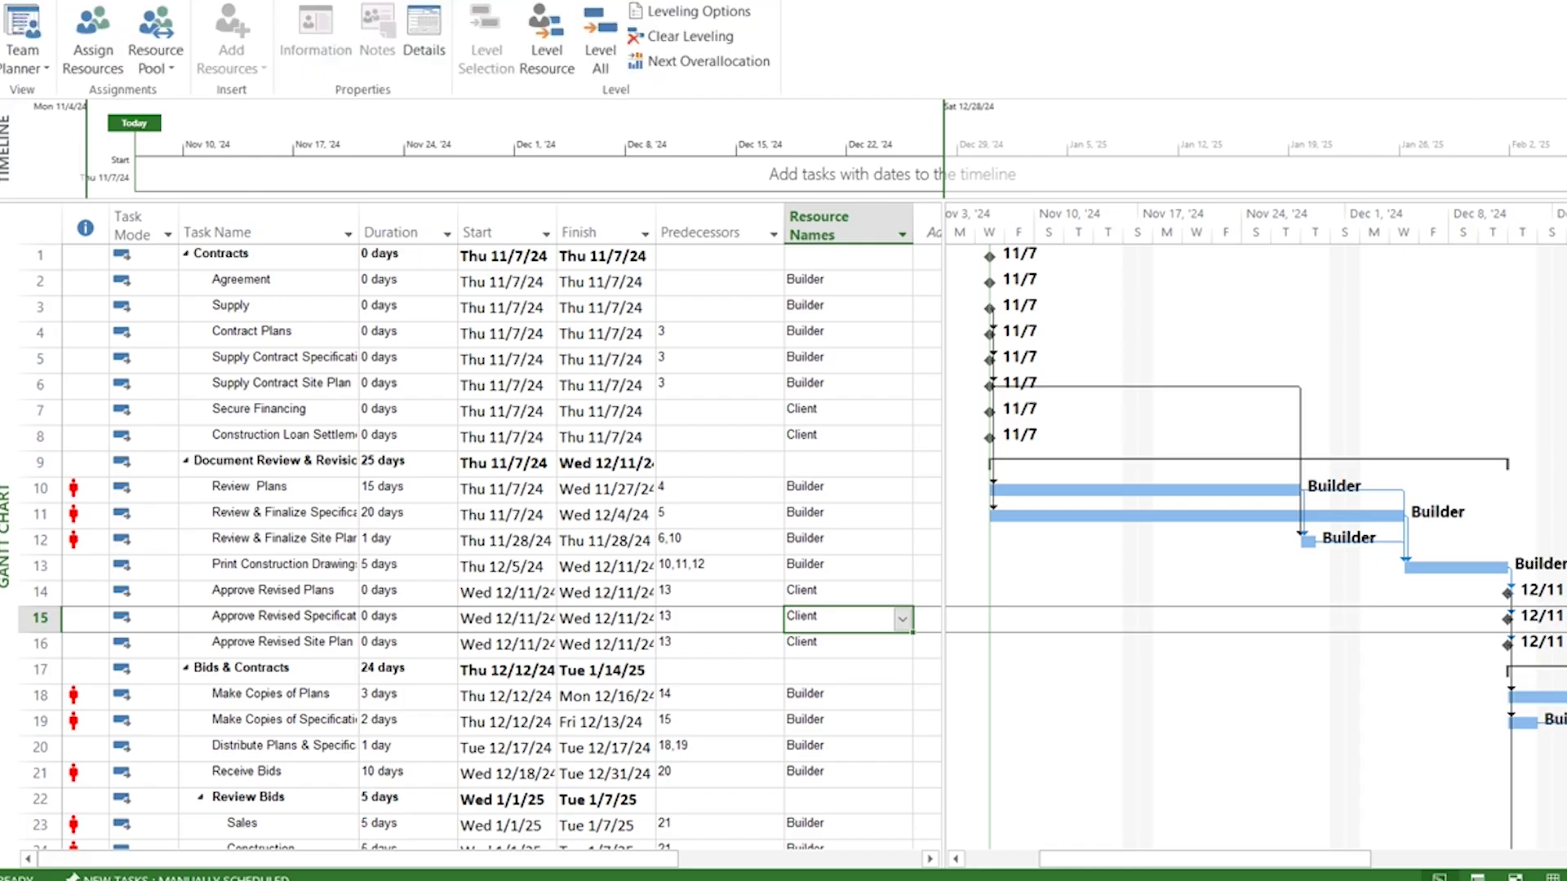